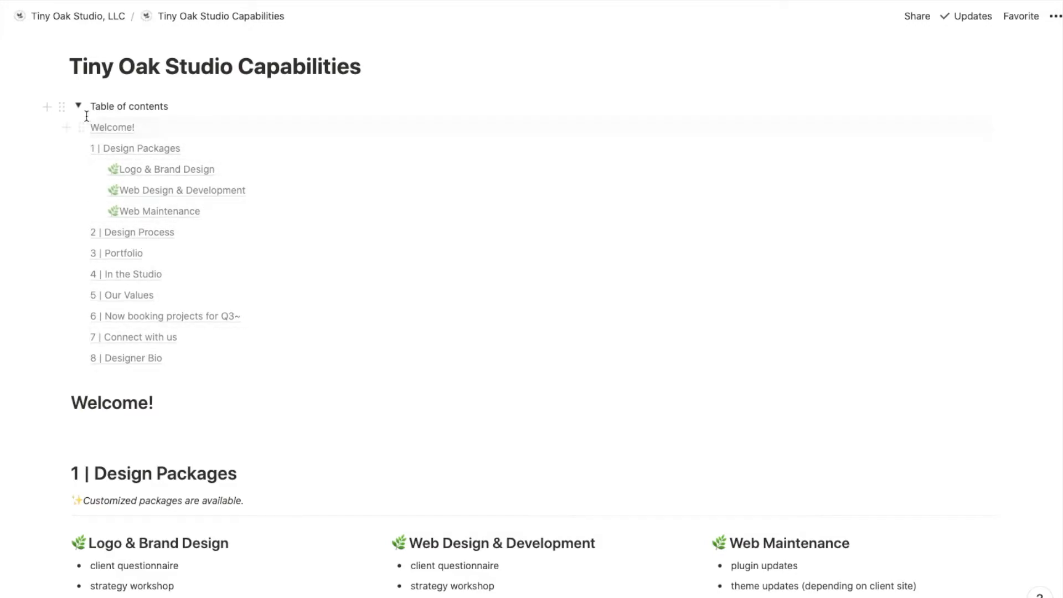
Review the table of contents and the Design Packages and Design Process sections of the Tiny Oak Studio Capabilities page.
left_click(125, 129)
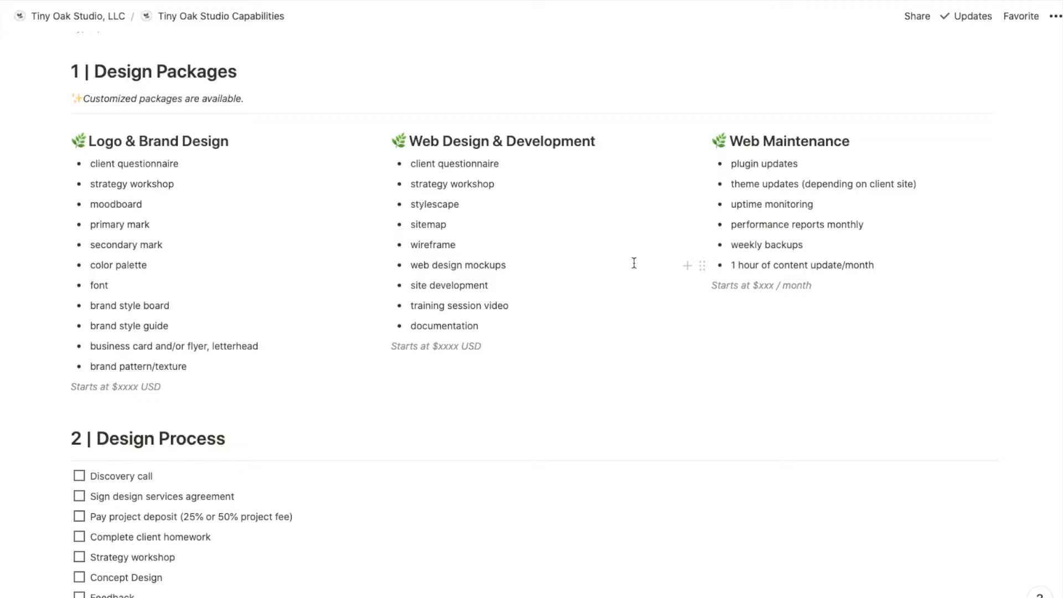
scroll(237, 349, "down", 3)
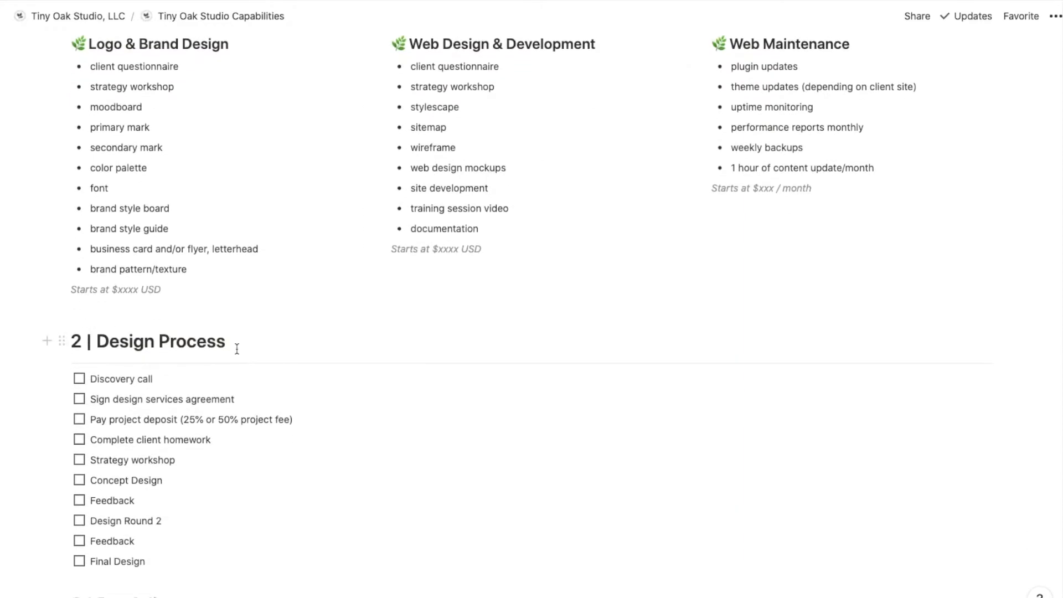
scroll(253, 375, "down", 4)
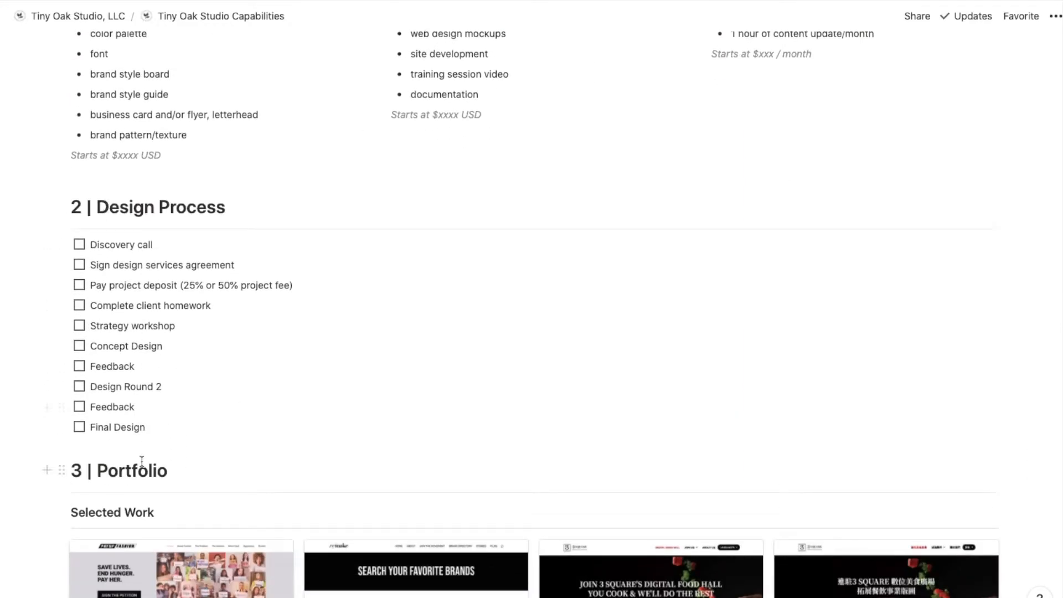
scroll(188, 433, "down", 7)
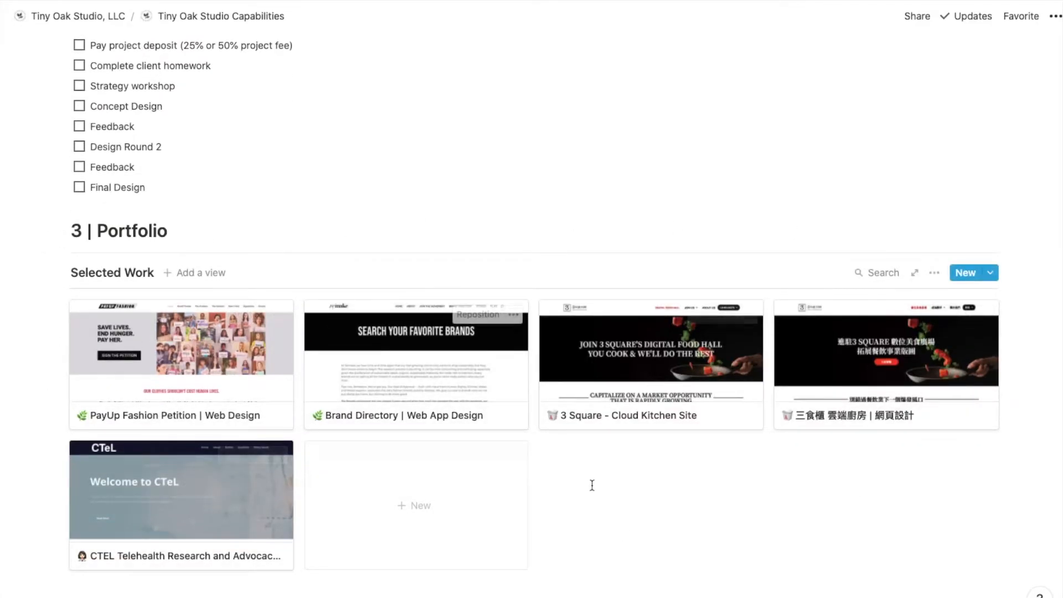
Examine the PayUp Fashion Petition, Brand Directory and 3 Square - Cloud Kitchen Site entries in the Selected Work portfolio gallery.
left_click(213, 367)
scroll(628, 369, "down", 3)
scroll(715, 365, "down", 4)
left_click(883, 445)
left_click(318, 393)
scroll(297, 339, "down", 20)
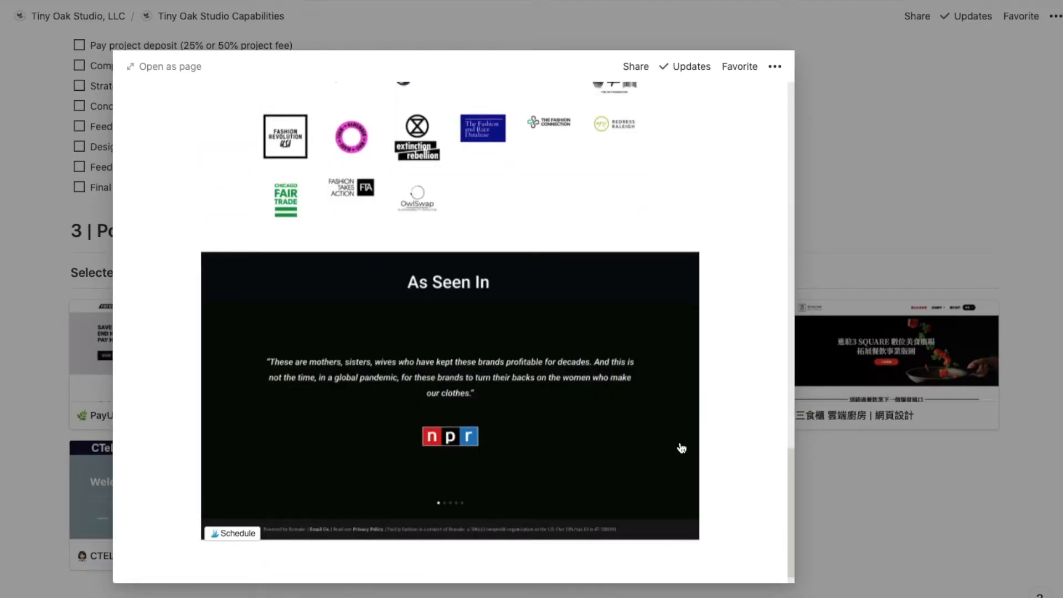
left_click(923, 486)
left_click(693, 386)
scroll(664, 383, "down", 5)
scroll(439, 427, "down", 5)
scroll(445, 423, "down", 15)
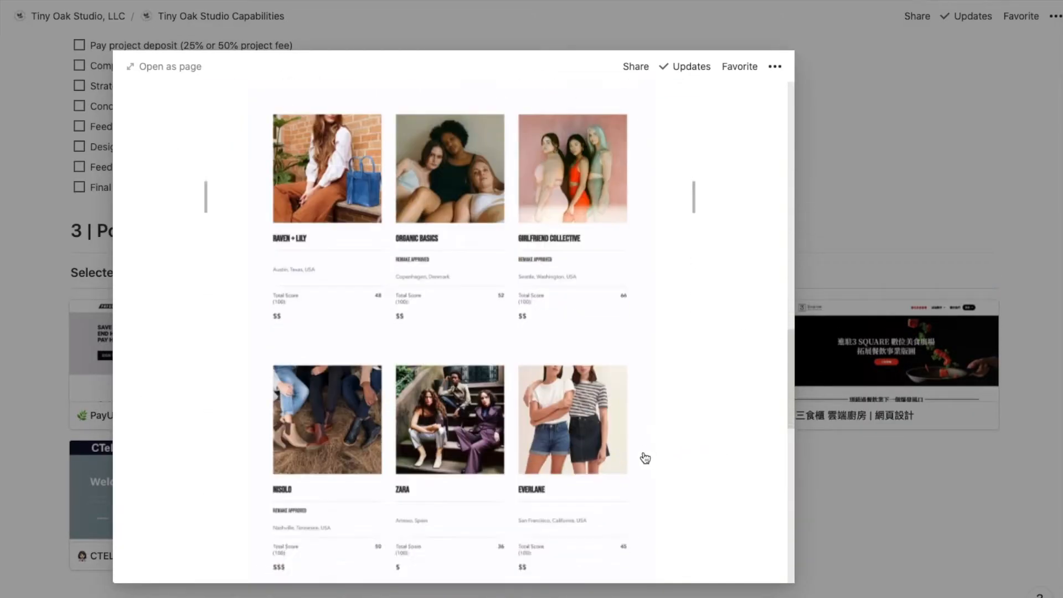
scroll(448, 469, "down", 10)
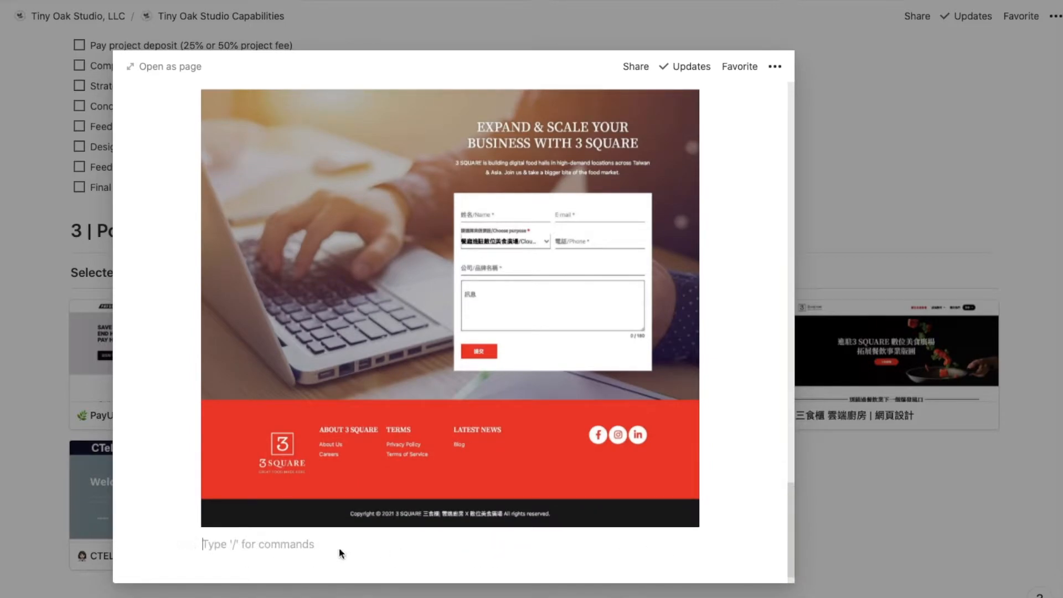
left_click(829, 494)
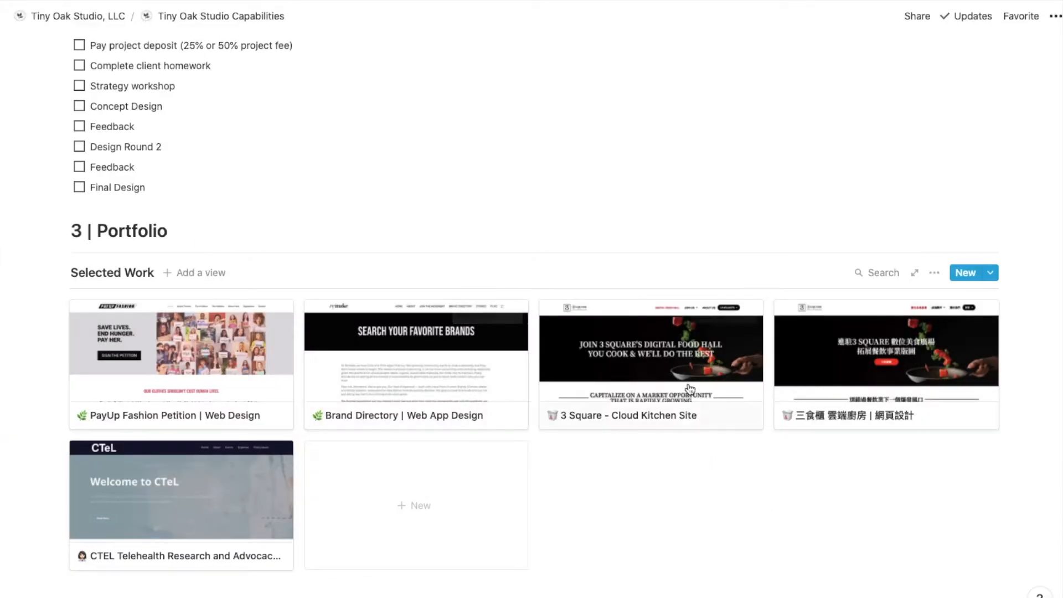
Review the In the Studio, Our Values, booking, Connect with us and Designer Bio sections.
scroll(218, 499, "down", 3)
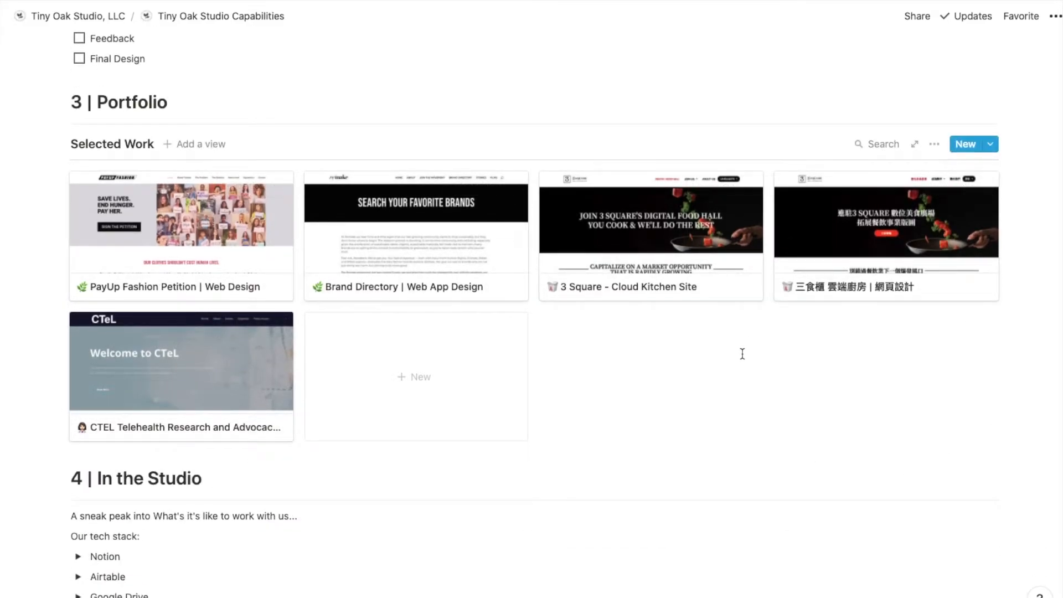
scroll(246, 303, "down", 6)
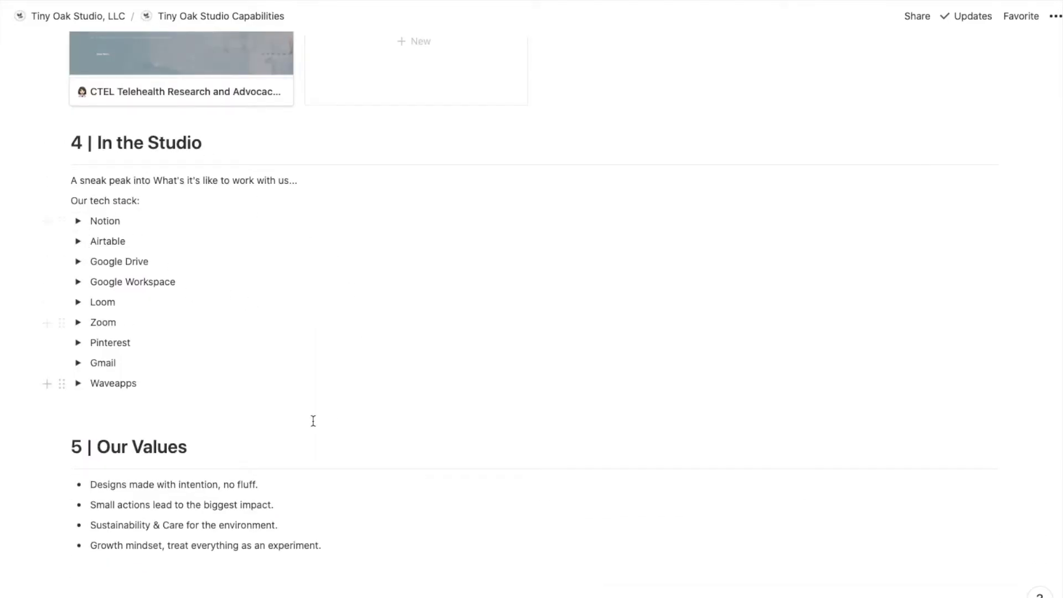
scroll(222, 324, "down", 2)
scroll(199, 418, "down", 2)
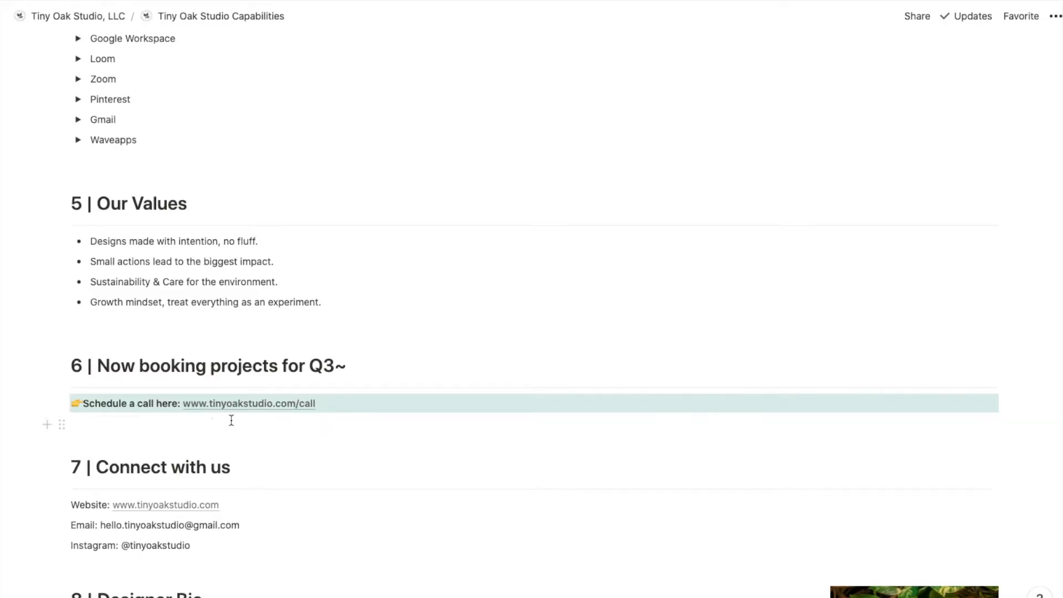
scroll(232, 420, "down", 2)
left_click_drag(232, 455, 211, 396)
left_click(329, 415)
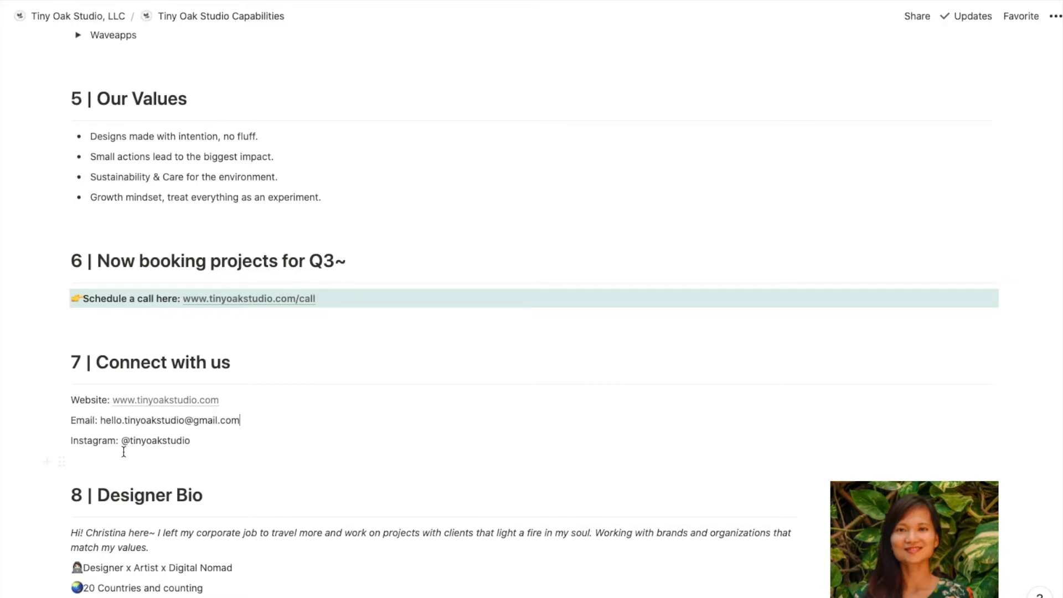
scroll(155, 424, "down", 4)
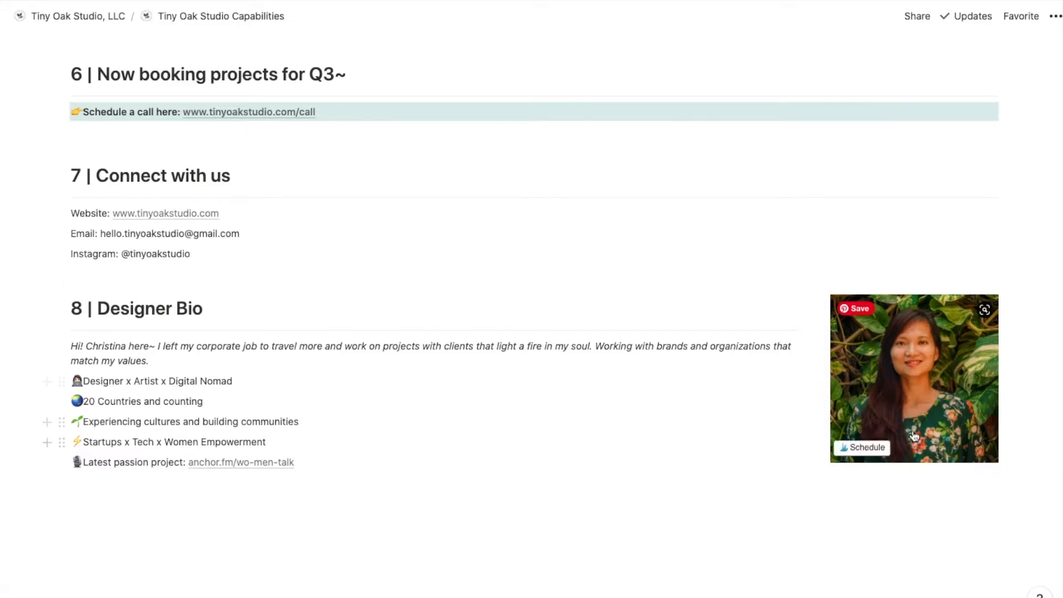
Look back over the whole capabilities page up to its cover image and title.
scroll(316, 492, "up", 2)
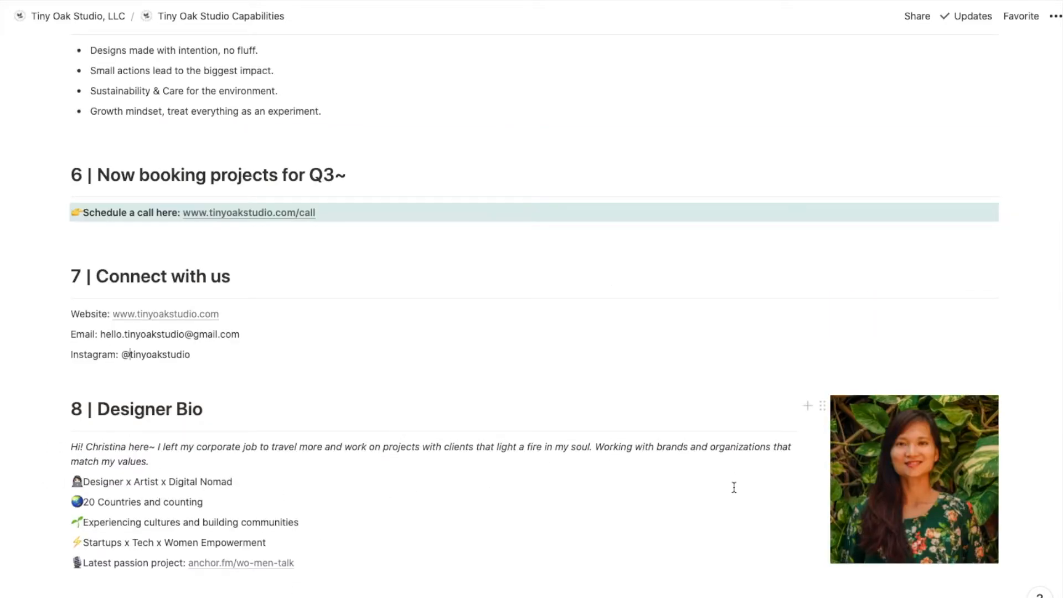
scroll(733, 487, "up", 20)
scroll(339, 330, "down", 10)
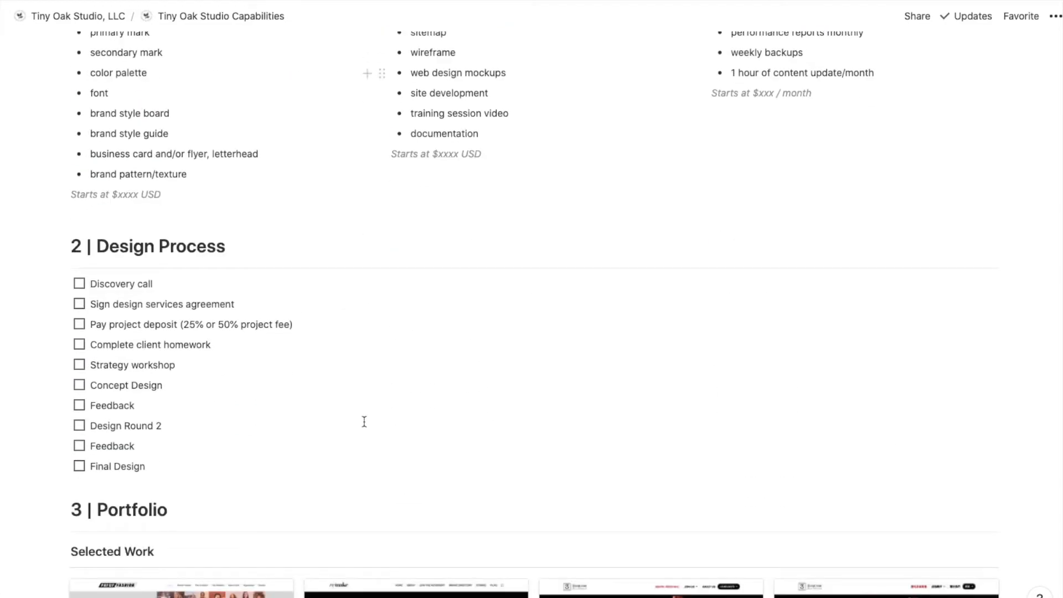
scroll(354, 350, "up", 12)
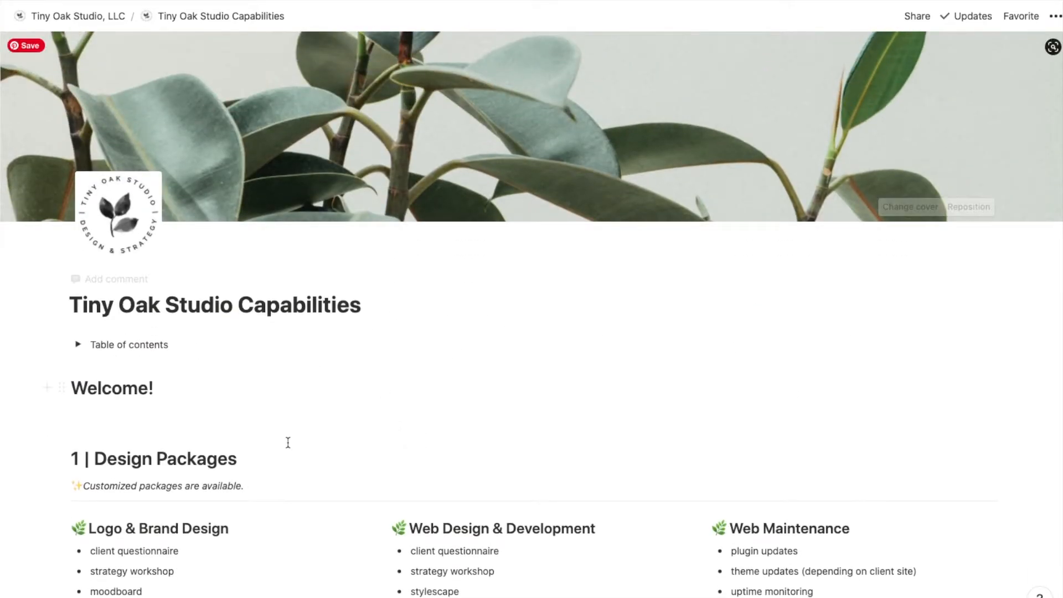
scroll(524, 224, "down", 5)
scroll(531, 260, "up", 5)
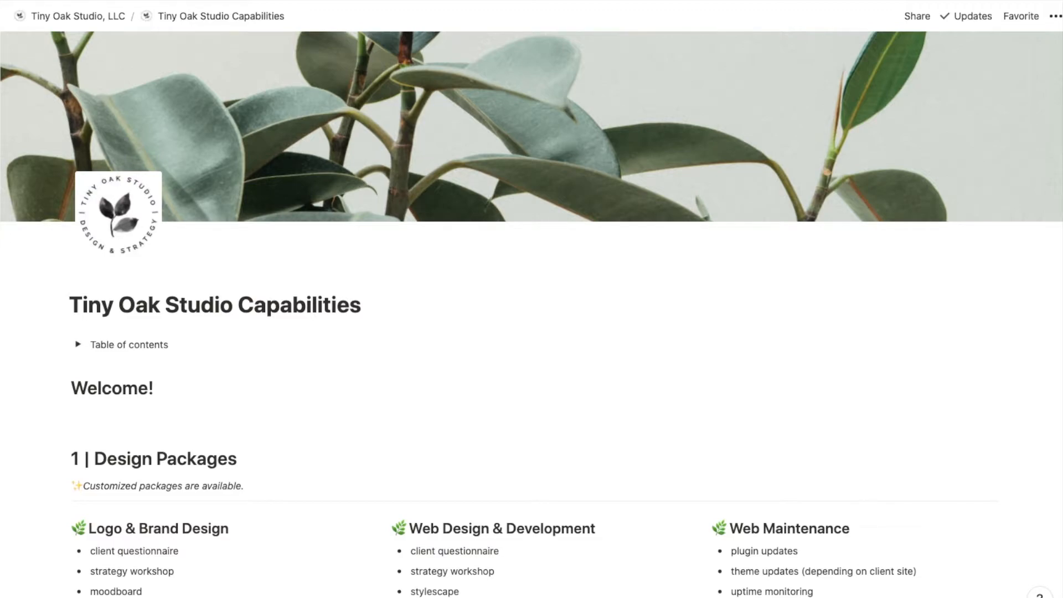
Create a new page, open it at full size and title it "Tiny Oak Studio Capabilities(2)".
key("super+n")
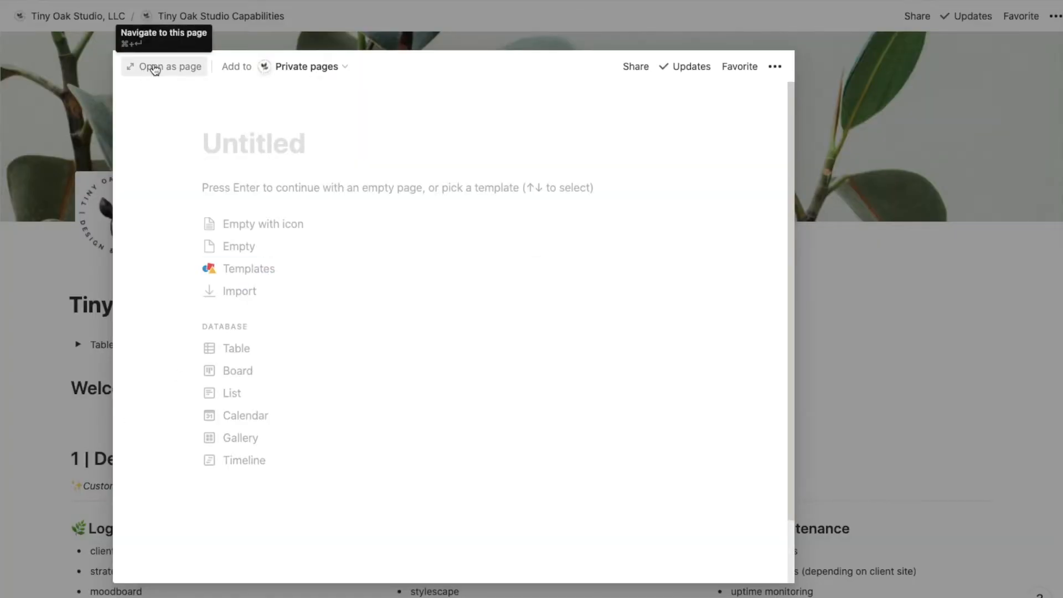
left_click(140, 73)
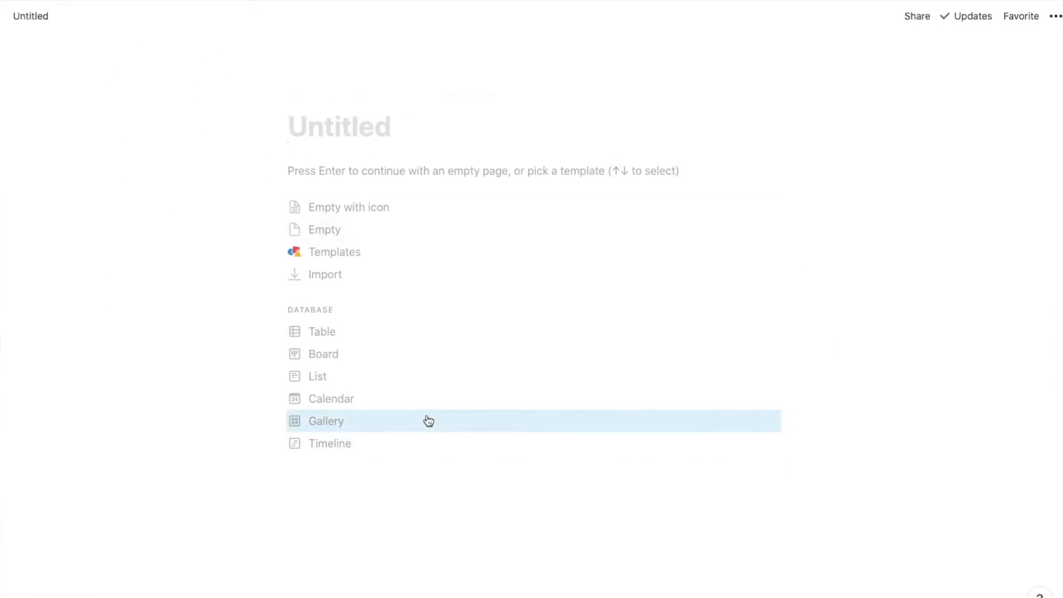
type("Tiny Oa")
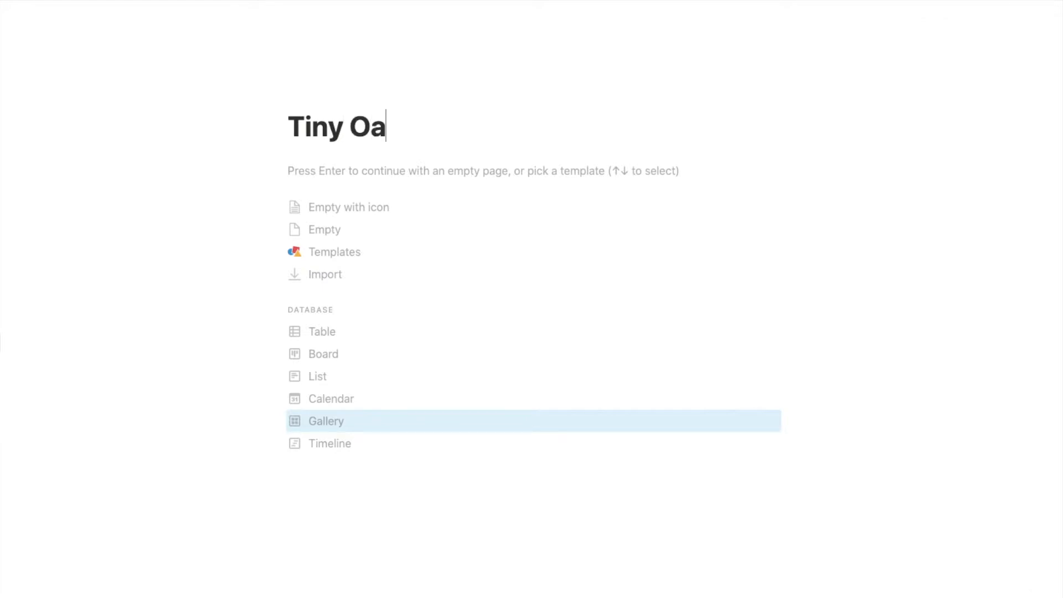
type("k Studio Caap")
key("BackSpace")
key("BackSpace")
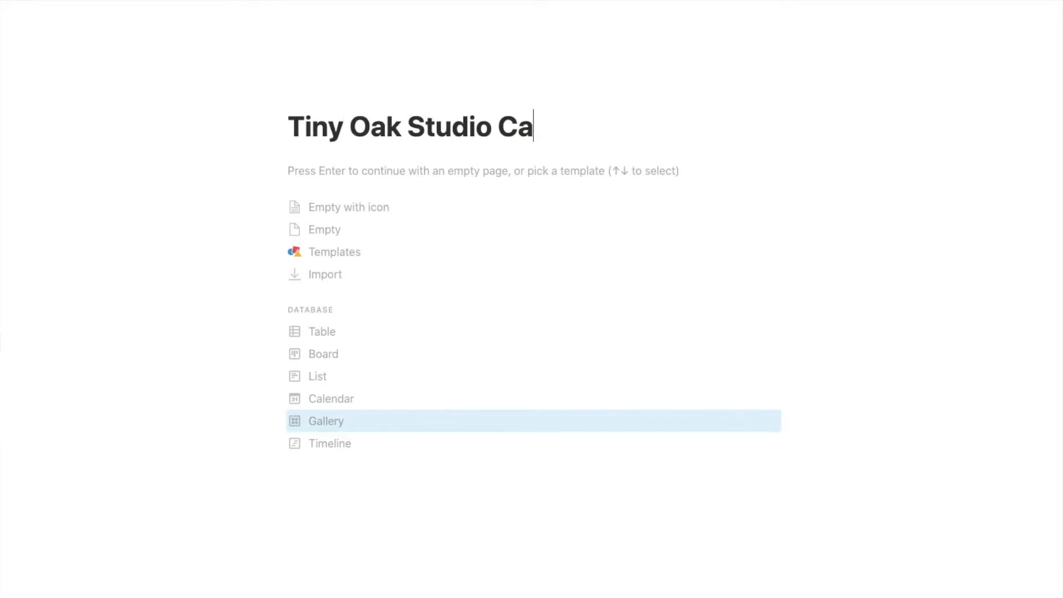
type("pabilities(2)")
Add a page icon and replace it with the Tiny Oak Studio logo image uploaded from the Desktop folder.
left_click(307, 96)
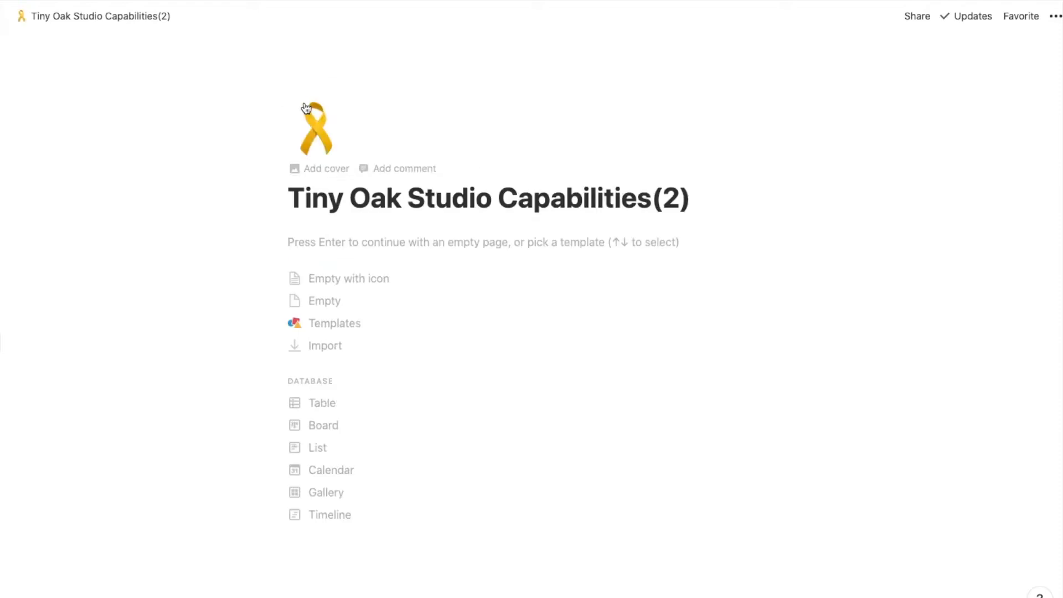
left_click(307, 107)
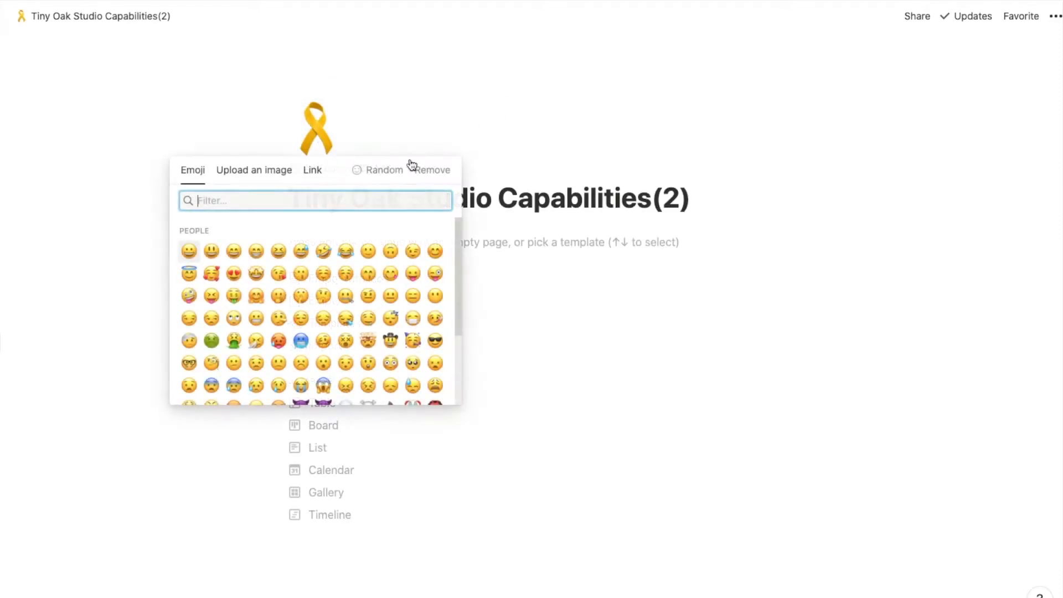
left_click(235, 172)
left_click(315, 214)
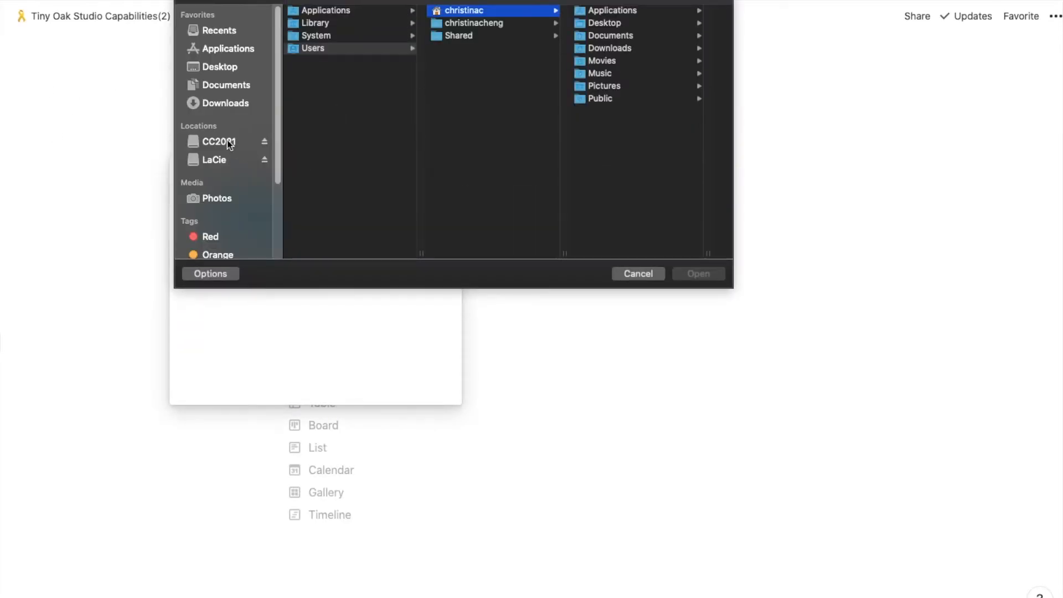
left_click(219, 66)
double_click(339, 59)
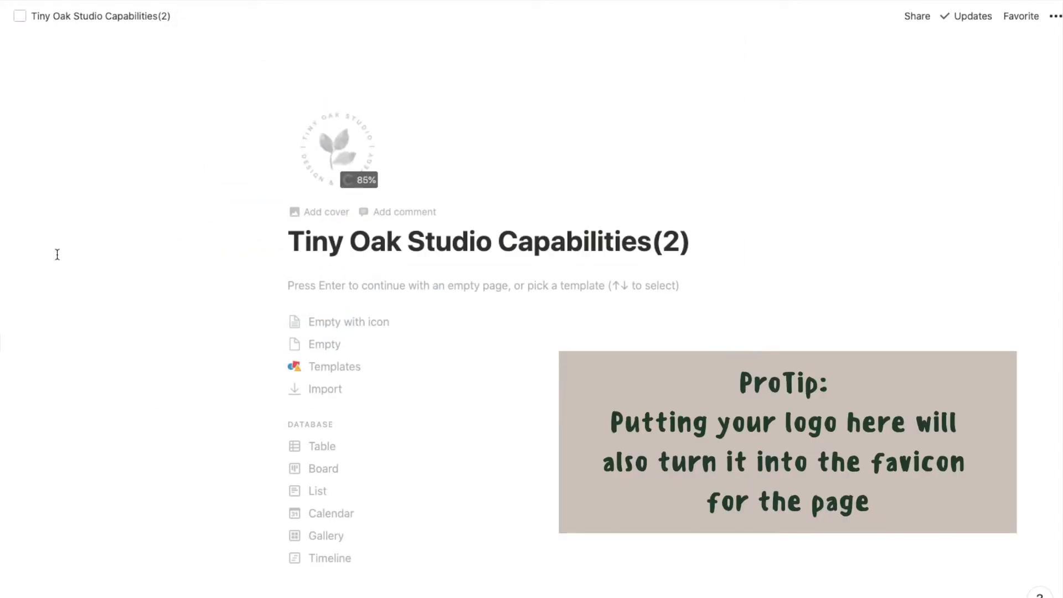
Start the empty page body with a Heading 1 reading "1 | Design Packages".
left_click(337, 297)
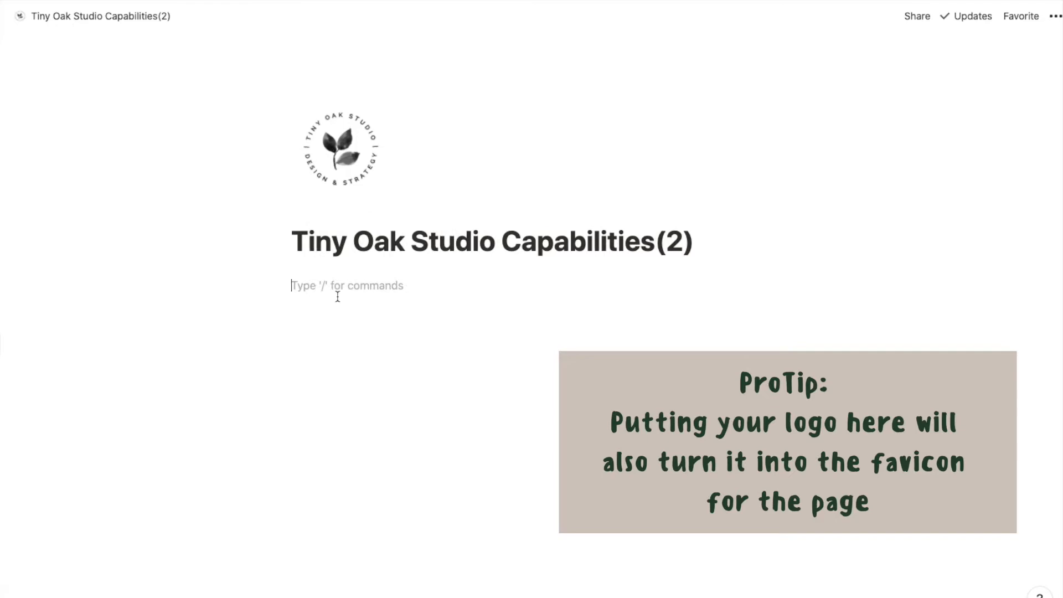
type("#")
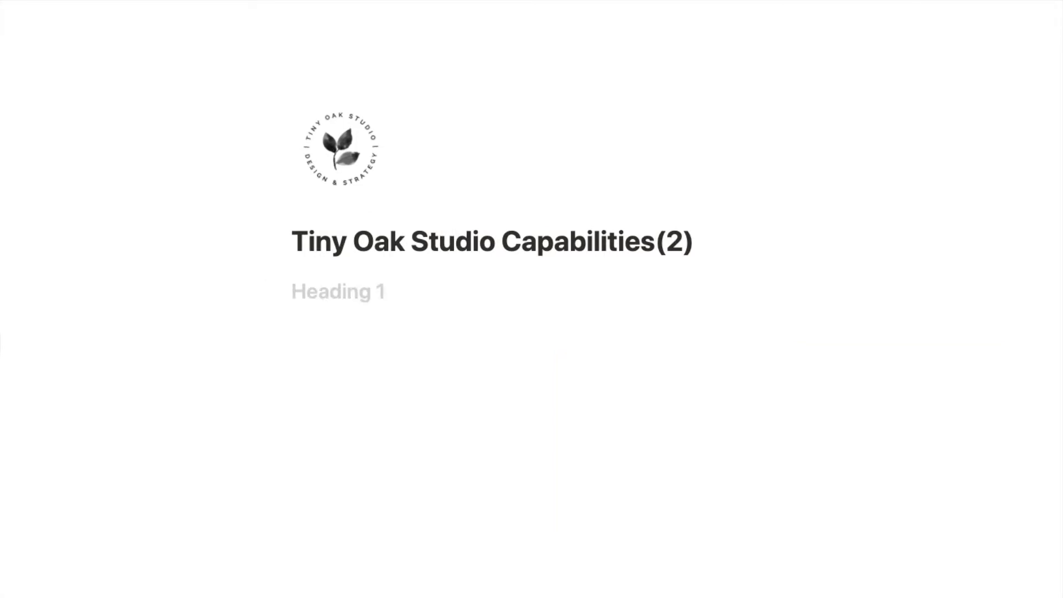
type(" 1 | Design Pacakg")
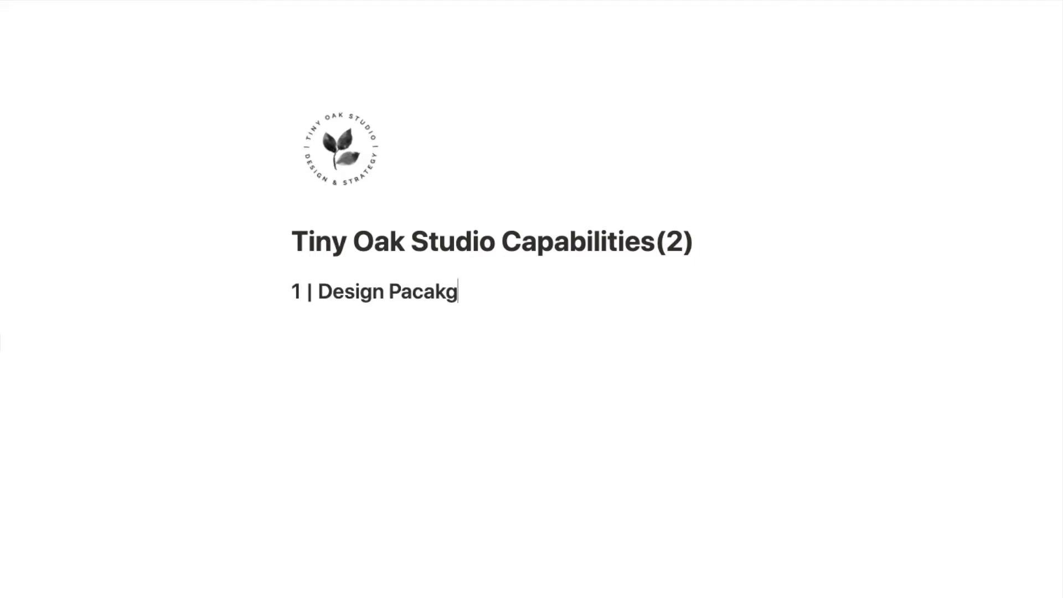
key("BackSpace")
type("ages")
Change "Design" to "Social Media" in the section heading and start a new line below it.
double_click(322, 289)
type("Social Media")
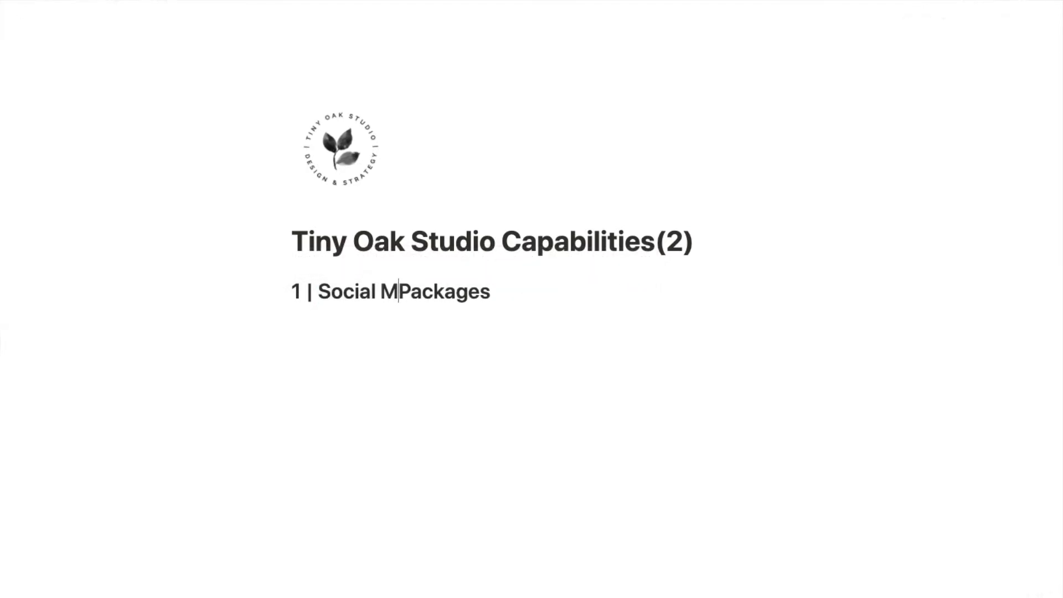
left_click(572, 277)
type(".")
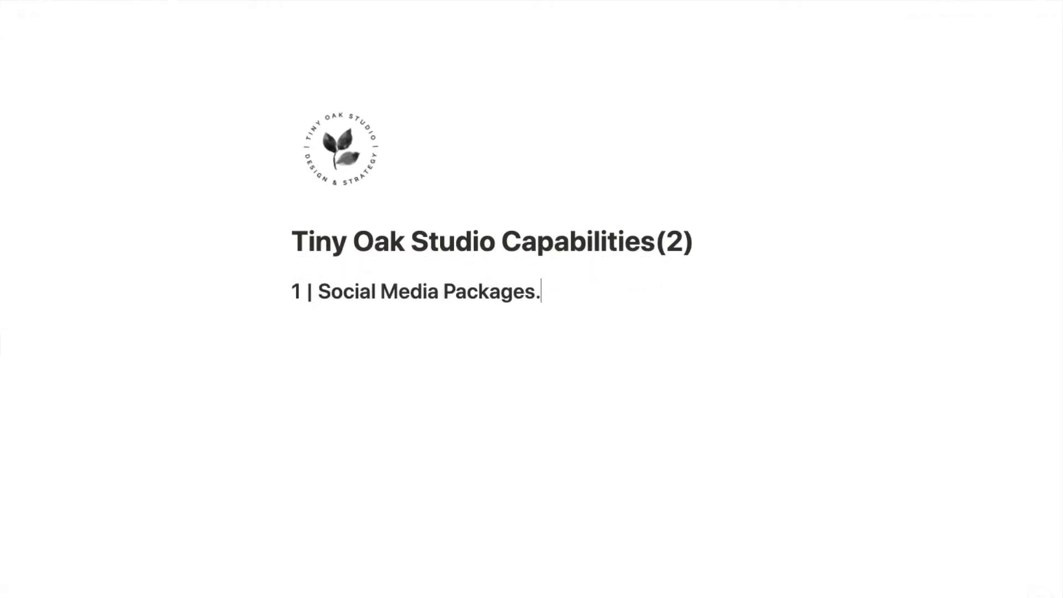
key("Return")
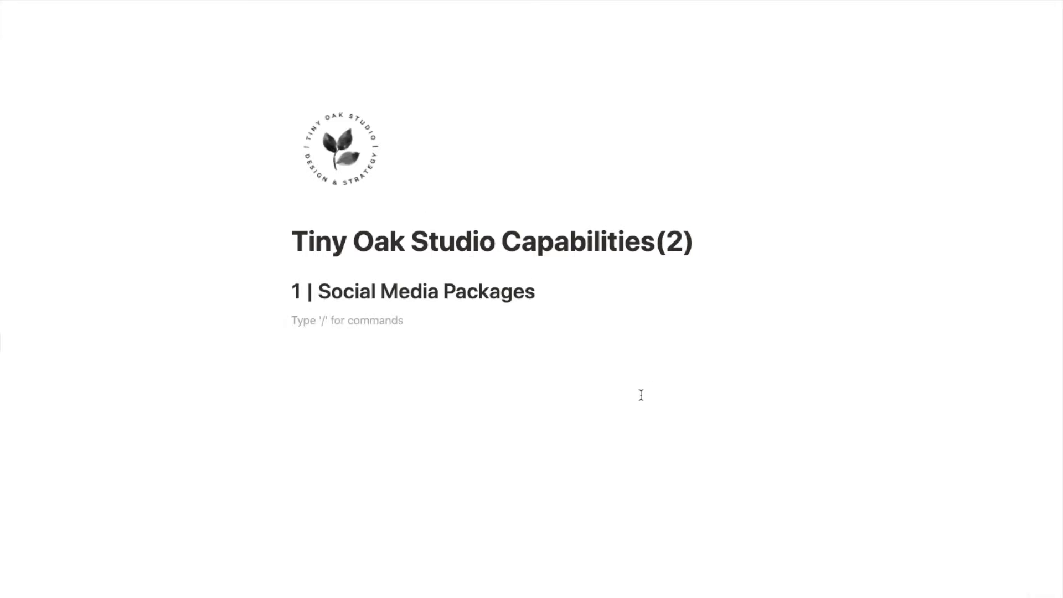
Add a Heading 2 reading "The seedling Package" under the Social Media Packages heading.
type("##")
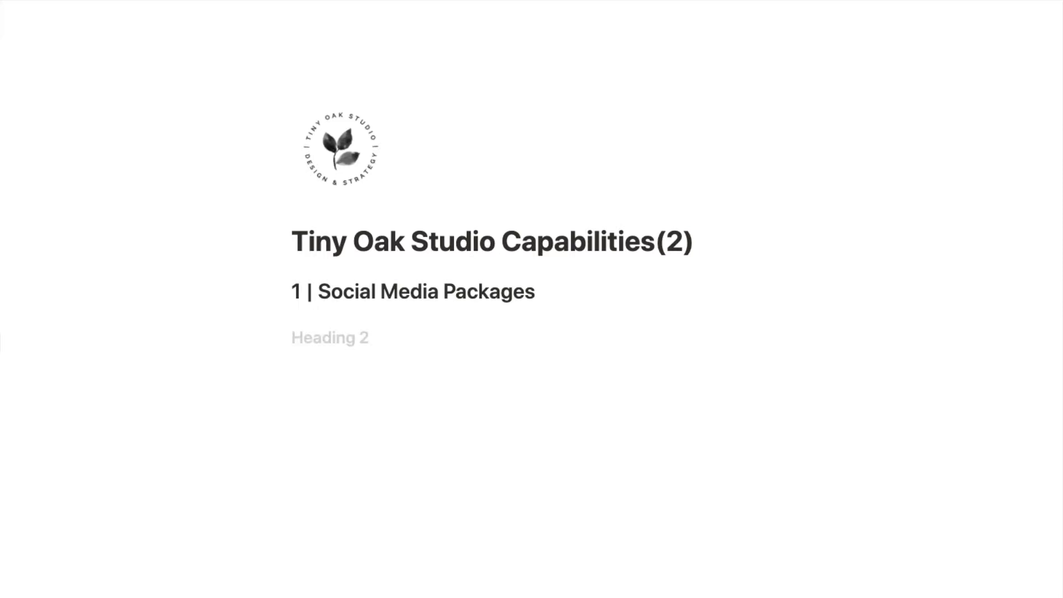
type(" The seedling Packaeg")
key("Escape")
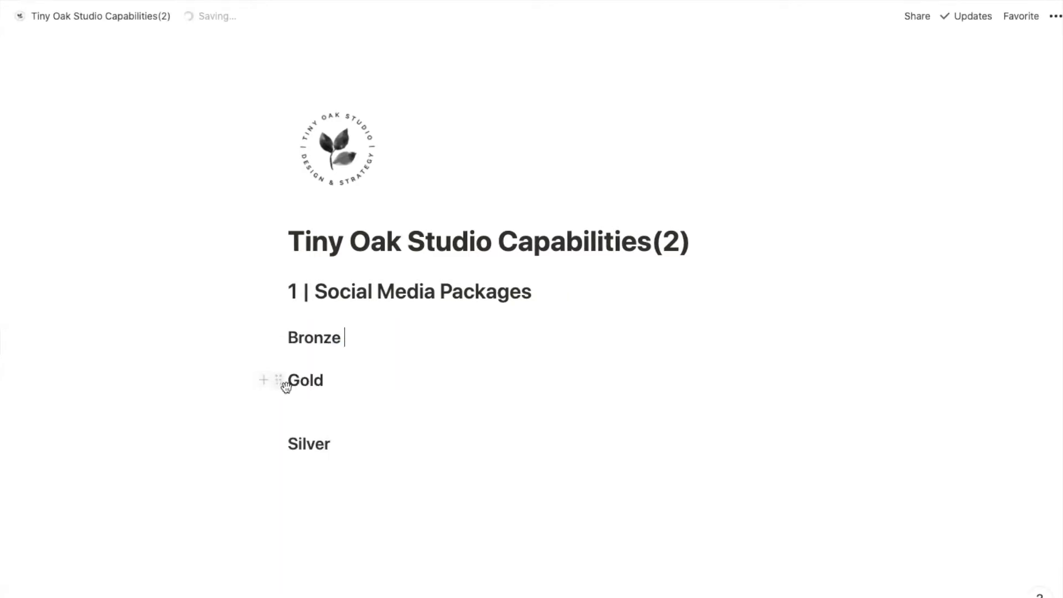
Move the Gold heading below Silver so the package headings run Bronze, Silver, Gold.
left_click_drag(284, 384, 322, 469)
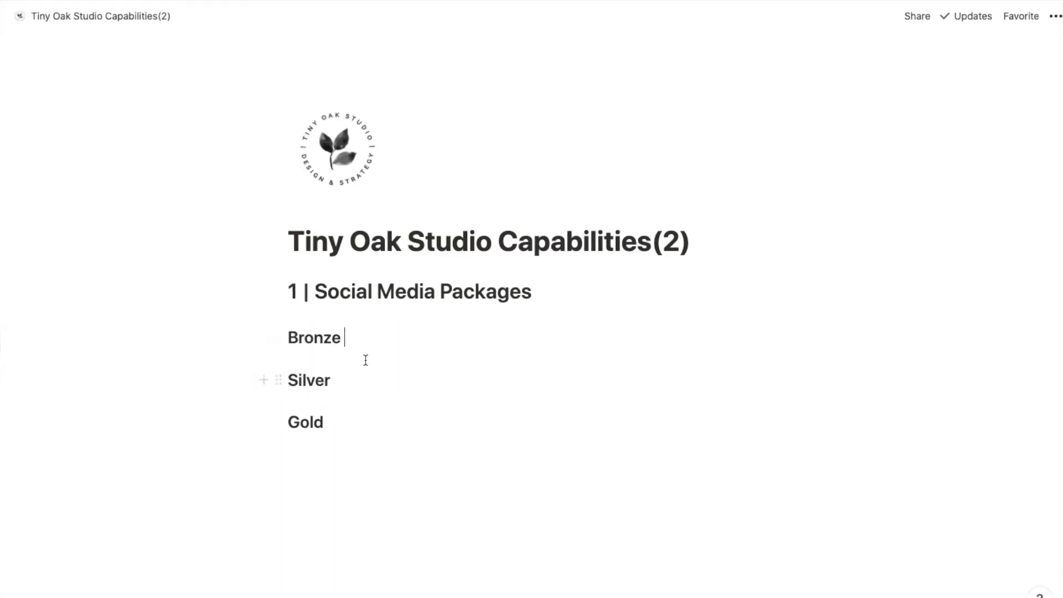
left_click_drag(279, 338, 282, 367)
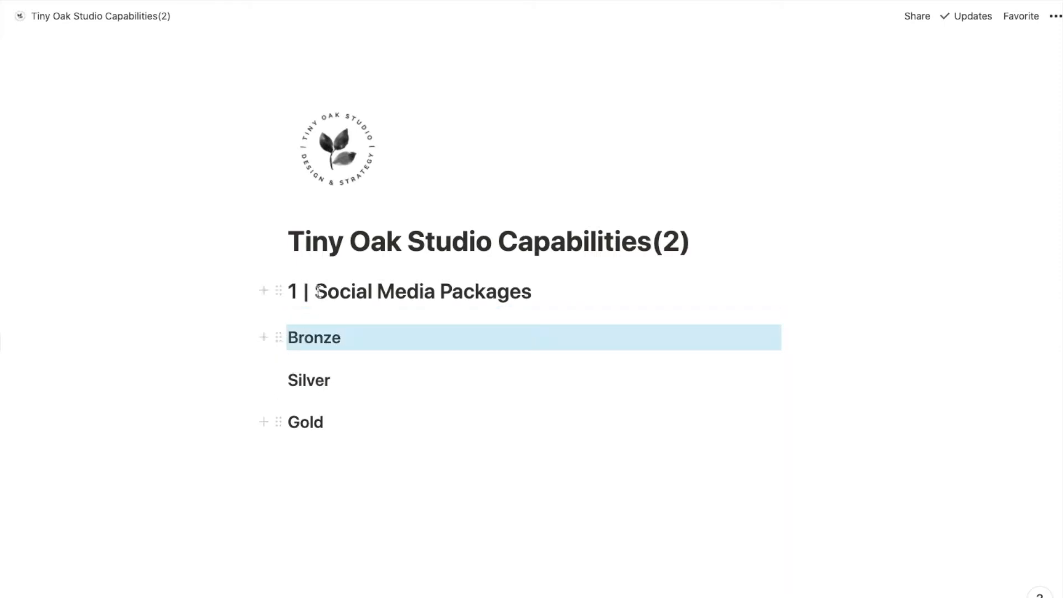
Switch the page layout to full width.
left_click(1049, 17)
left_click(1045, 136)
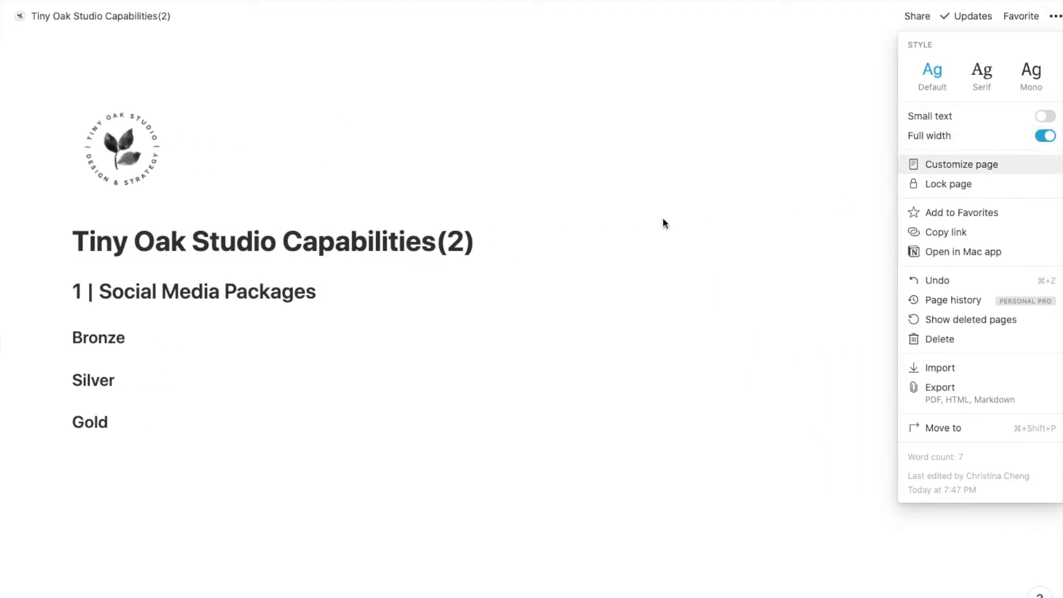
left_click(662, 218)
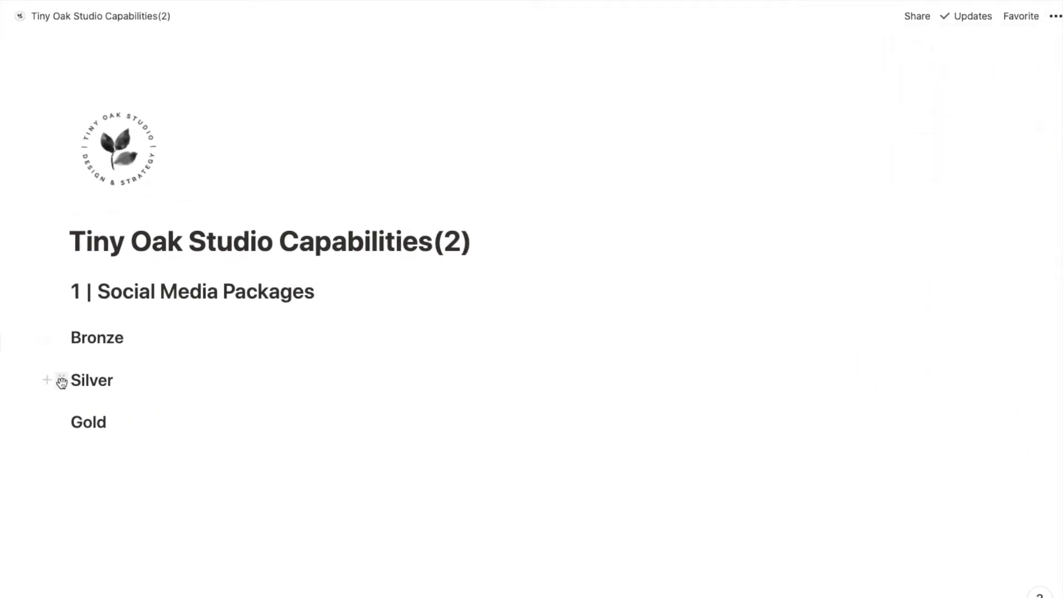
Arrange the three package headings side by side as columns in the order Gold, Silver, Bronze.
left_click_drag(58, 380, 1015, 332)
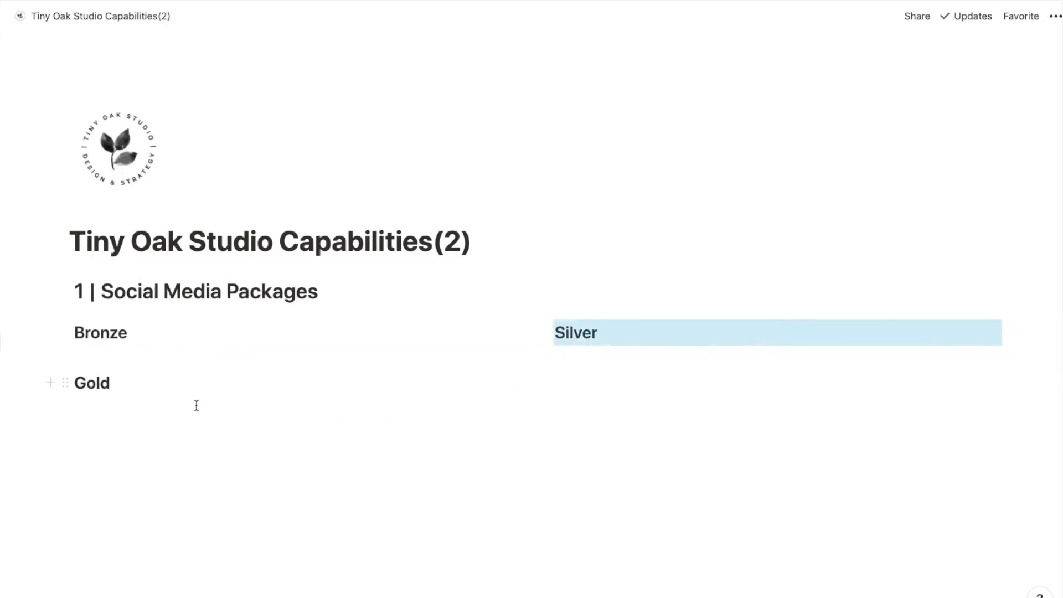
left_click_drag(63, 385, 542, 332)
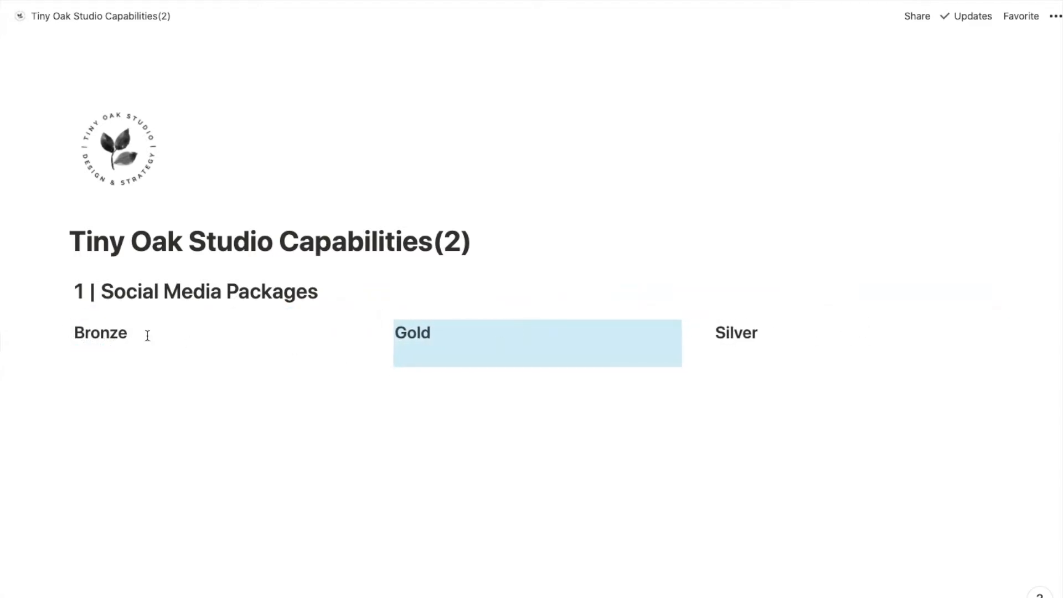
left_click_drag(67, 340, 1007, 339)
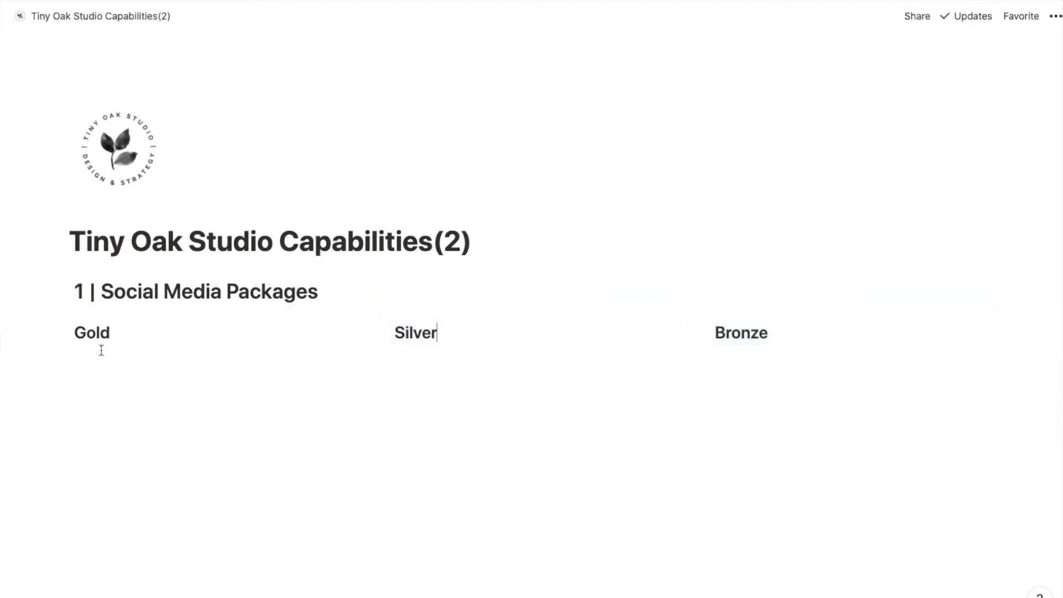
Extend the three column headings to "Gold Package", "Silver Package" and "Bronze Package".
left_click(76, 291)
left_click(137, 331)
type("Package")
left_click(455, 332)
type("Package")
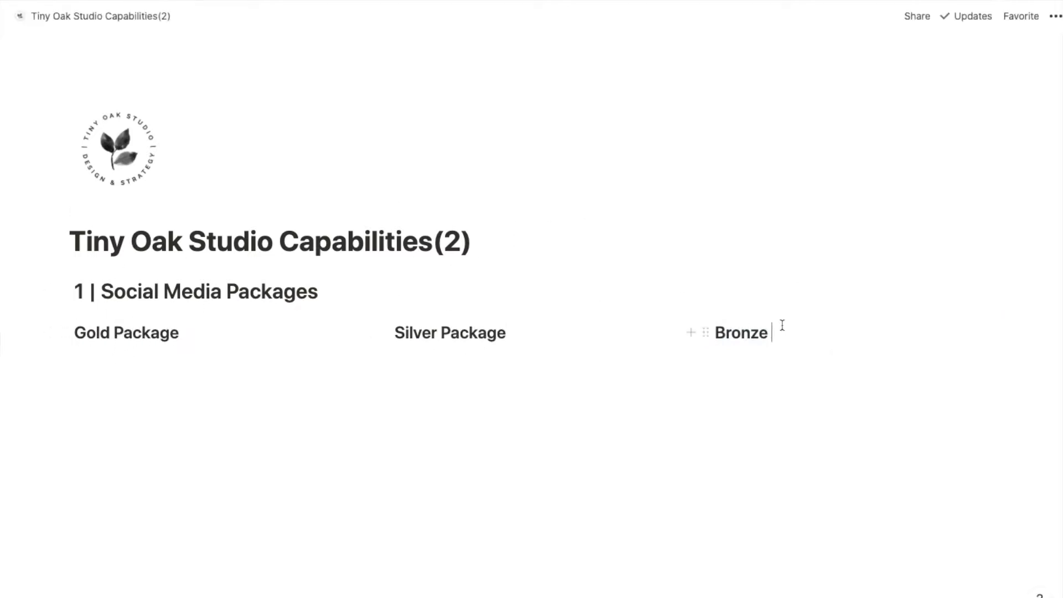
left_click(770, 332)
type("Package")
Insert a divider beneath the Social Media Packages heading and remove the empty line below it.
left_click(220, 335)
key("Return")
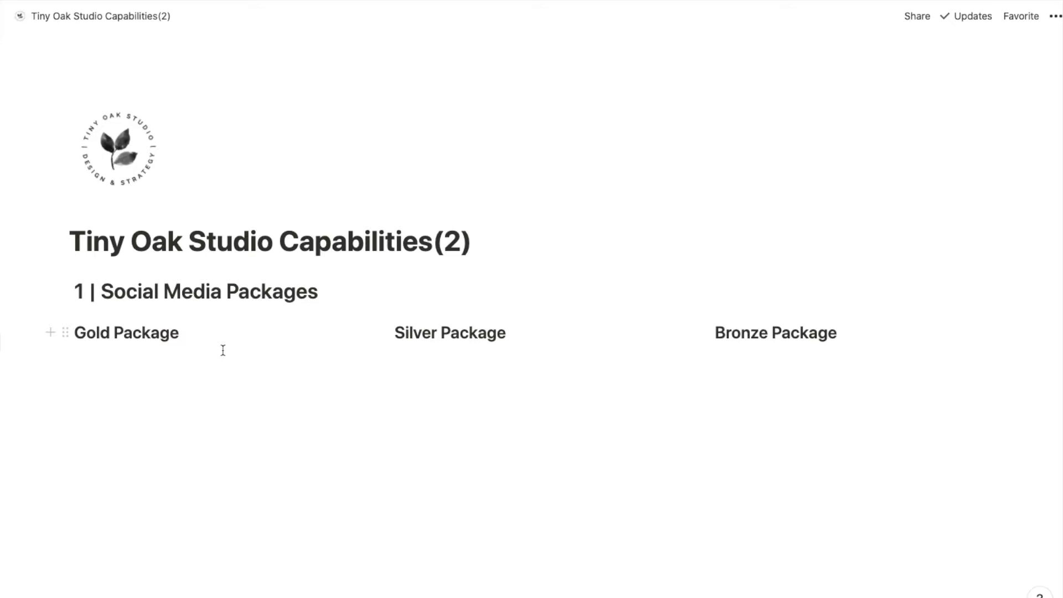
left_click(345, 293)
key("Return")
type("---")
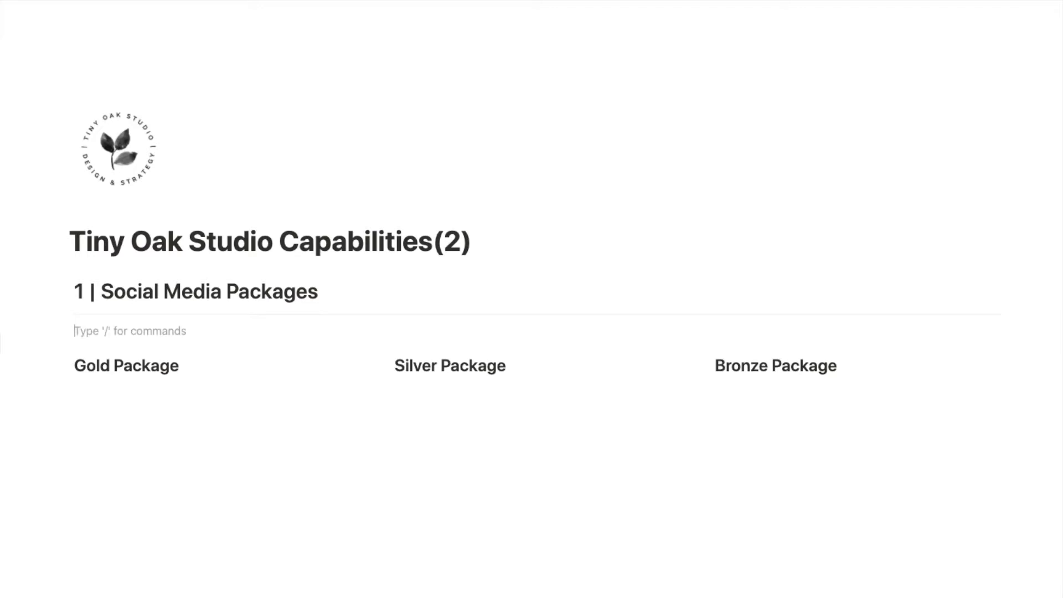
key("BackSpace")
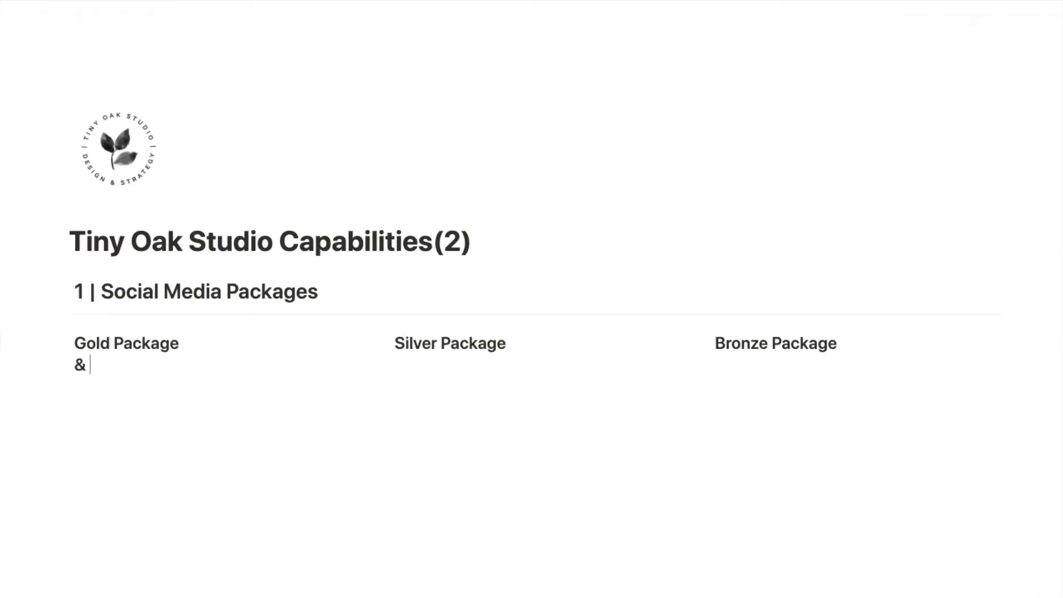
Add a bulleted list under Gold Package reading Deliverable 1, Deliverable 2 and Deliverable 3.
key("Return")
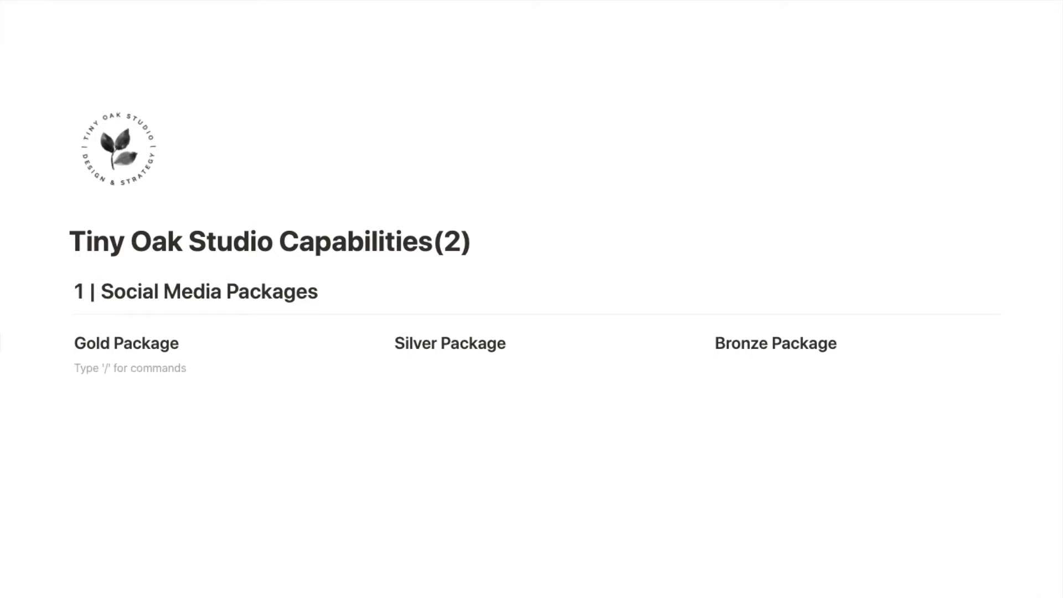
type("*")
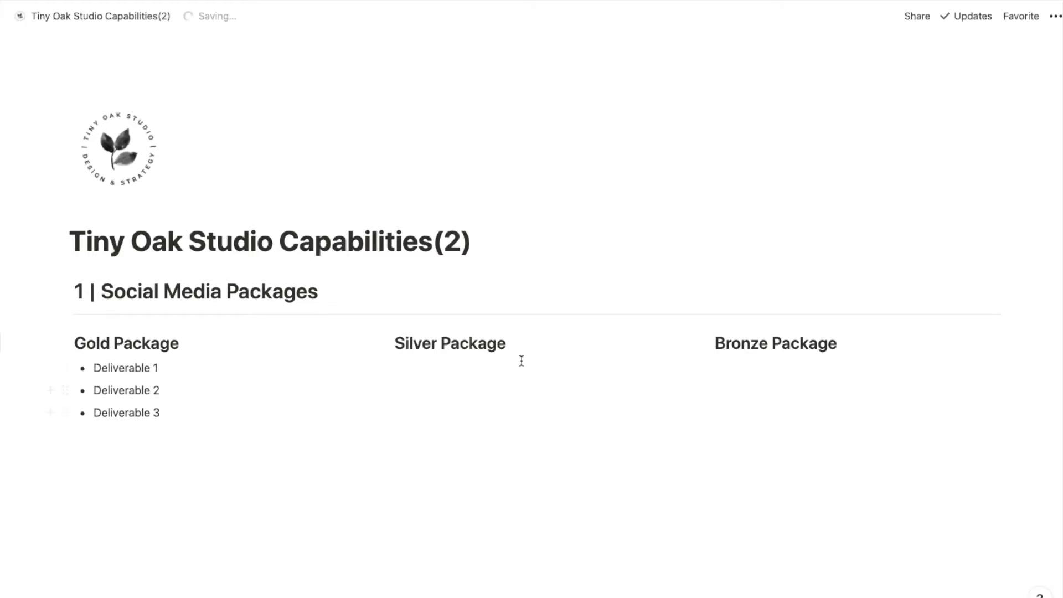
Add three text lines under Silver Package reading Deliverable 1, Deliverable 2 and Deliverable 3.
left_click(522, 360)
key("Return")
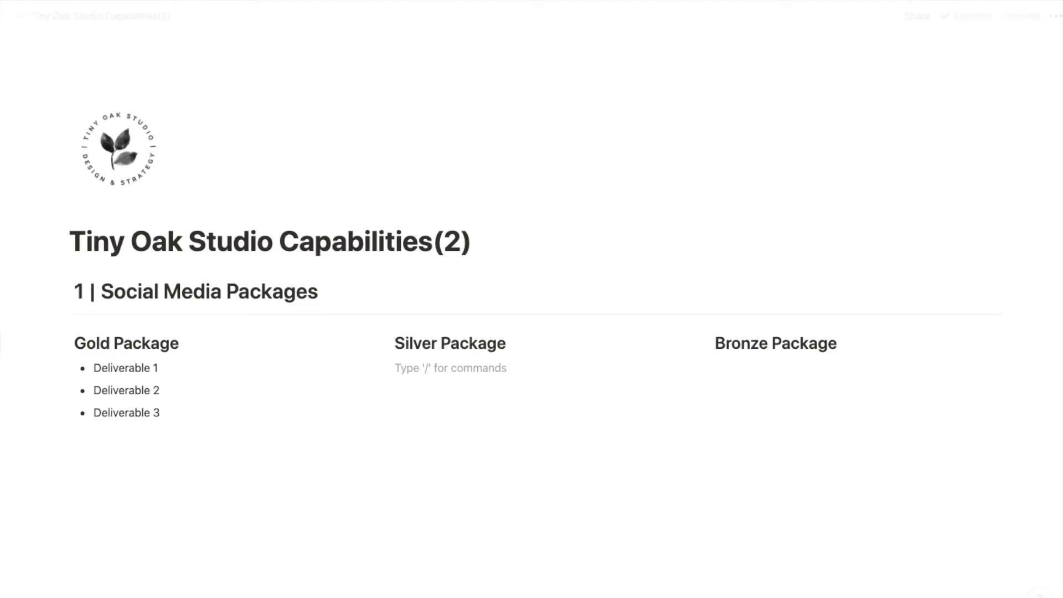
type("Deliverable 1")
key("Return")
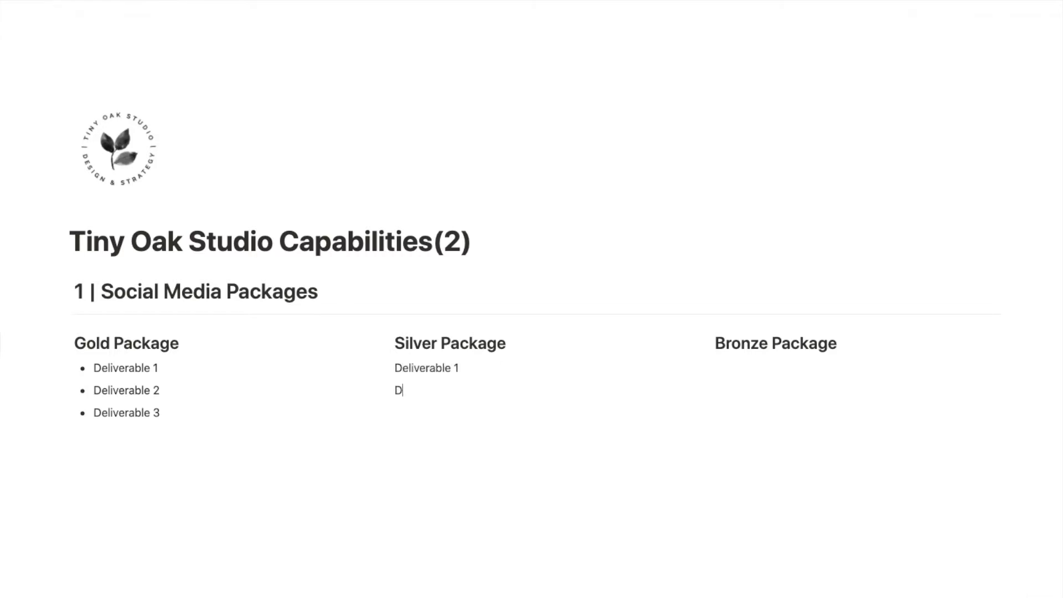
type("Deliverable")
key("Return")
key("BackSpace")
type("3")
type("2")
key("Return")
type("Deliverable 3")
Turn the Silver Package deliverables into a bulleted list and finish a matching Deliverable 1 to 3 list under Bronze Package.
left_click_drag(423, 412, 399, 372)
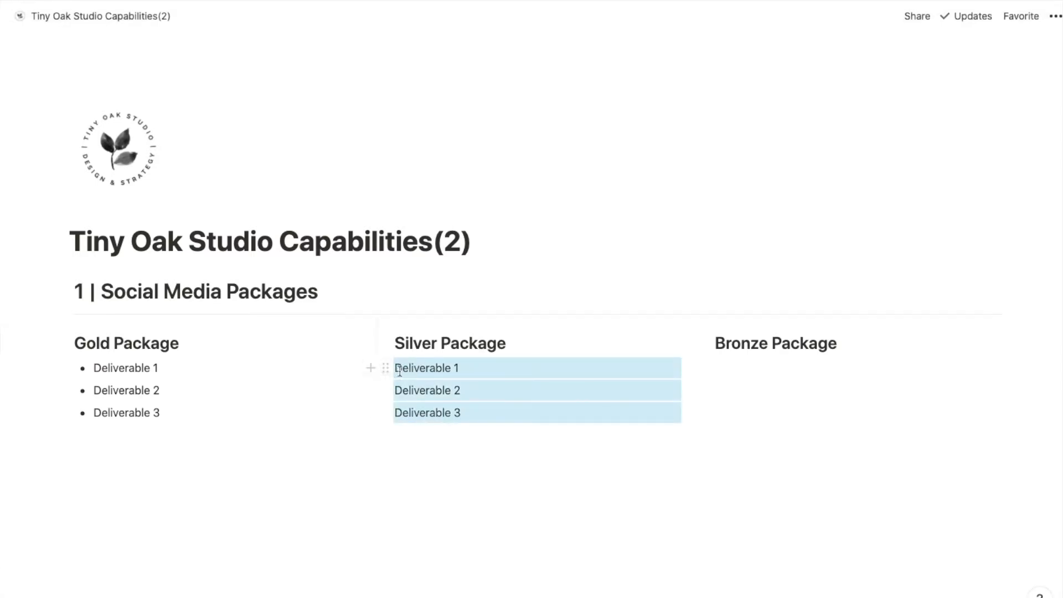
left_click(386, 369)
mouse_move(321, 366)
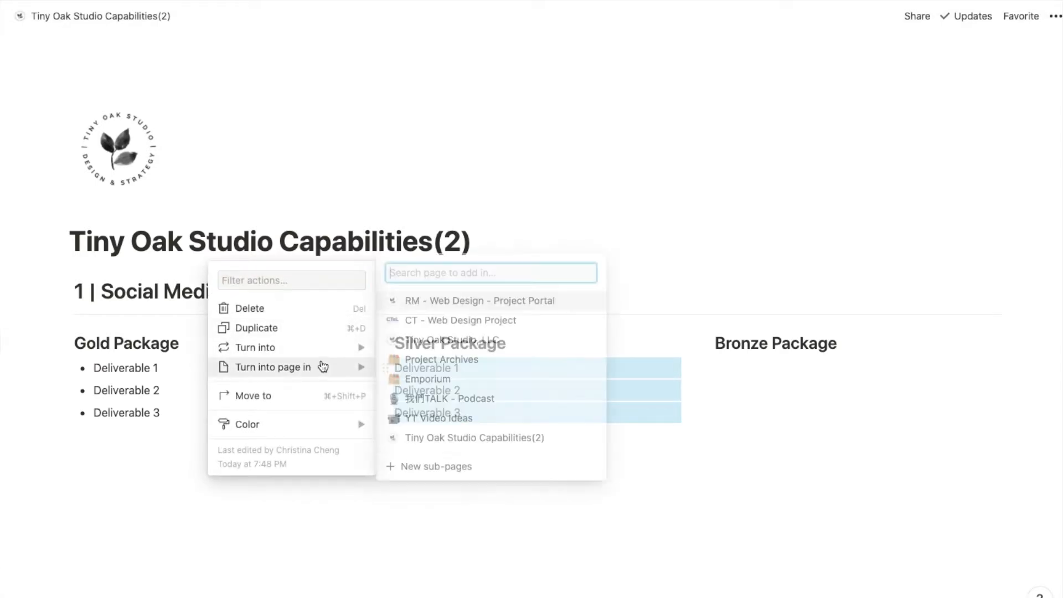
mouse_move(334, 348)
left_click(429, 338)
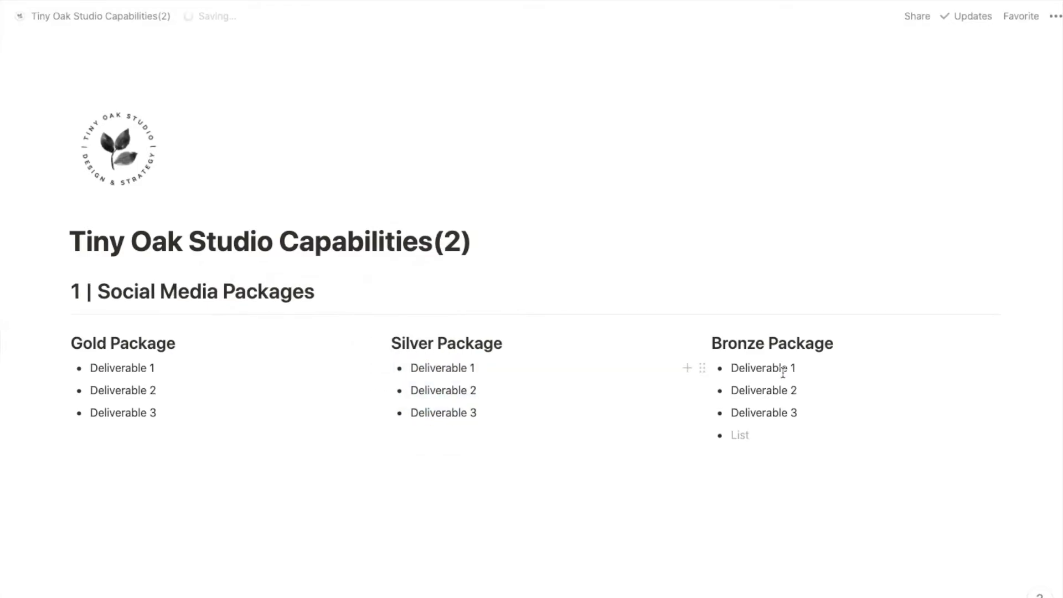
key("BackSpace")
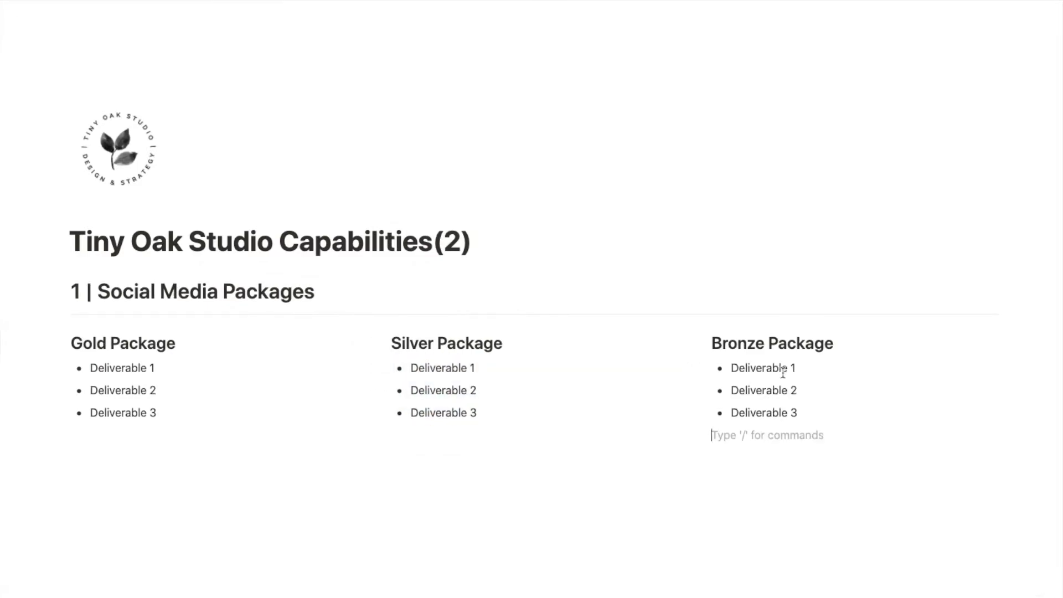
Add the price line "$XXXX/Month" below the Gold Package deliverables.
left_click(128, 435)
type("$XXXX/Month")
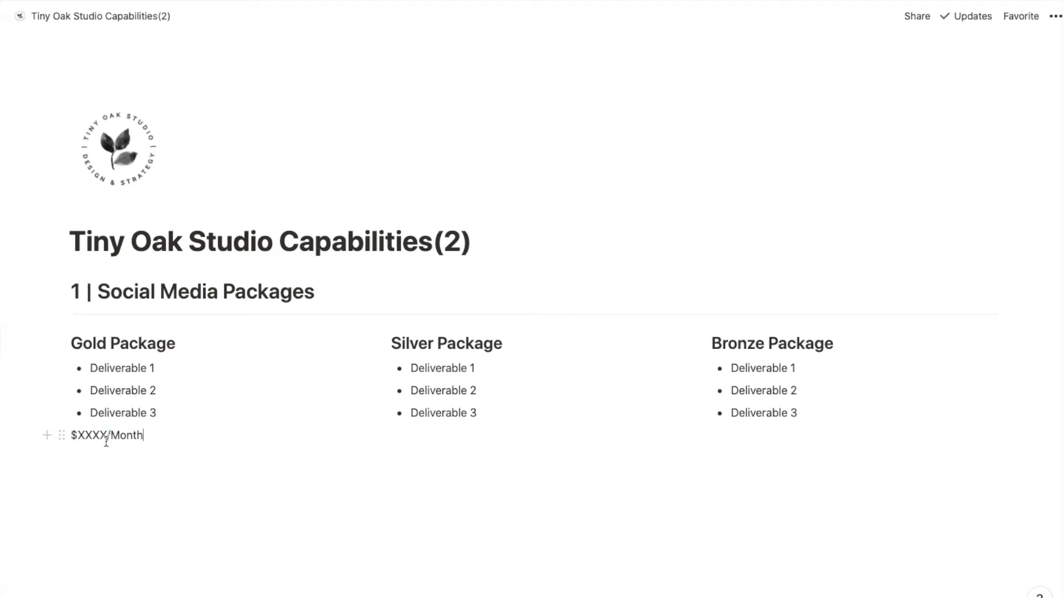
left_click_drag(111, 437, 108, 437)
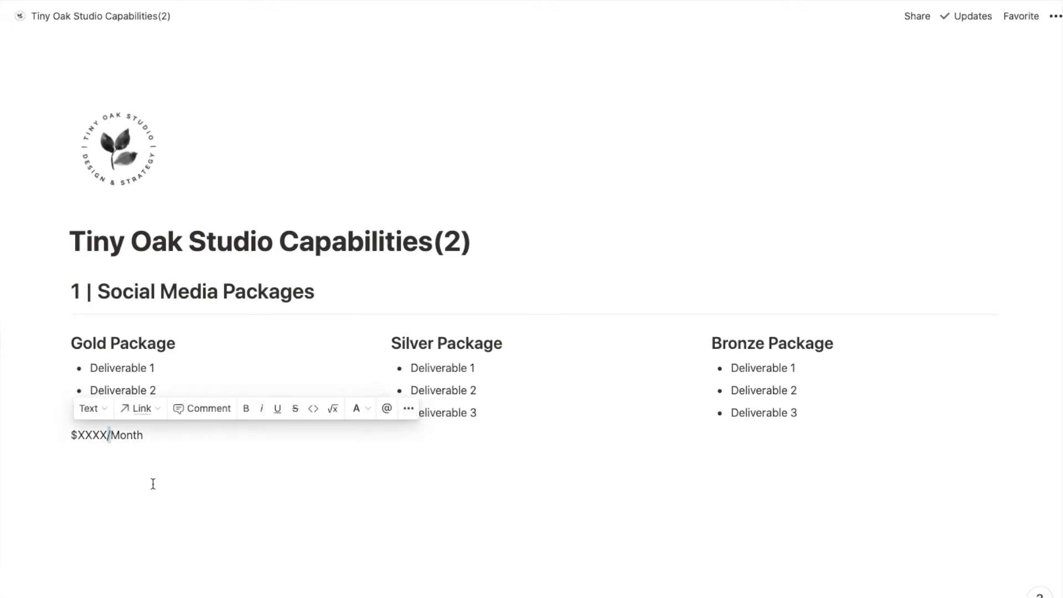
key("End")
type("/")
scroll(253, 388, "down", 20)
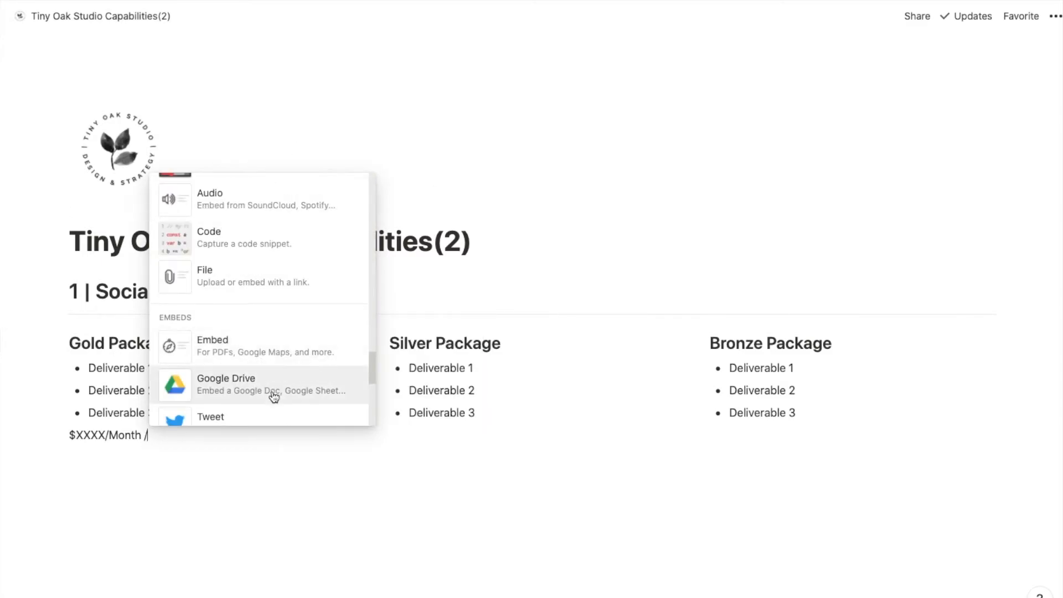
scroll(274, 396, "down", 6)
left_click(240, 479)
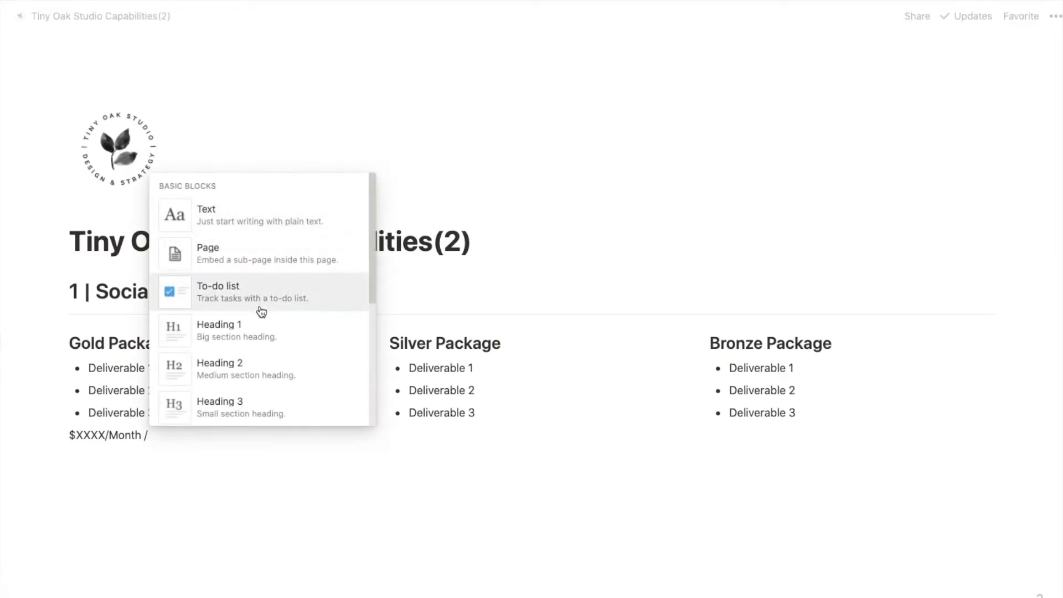
left_click(163, 434)
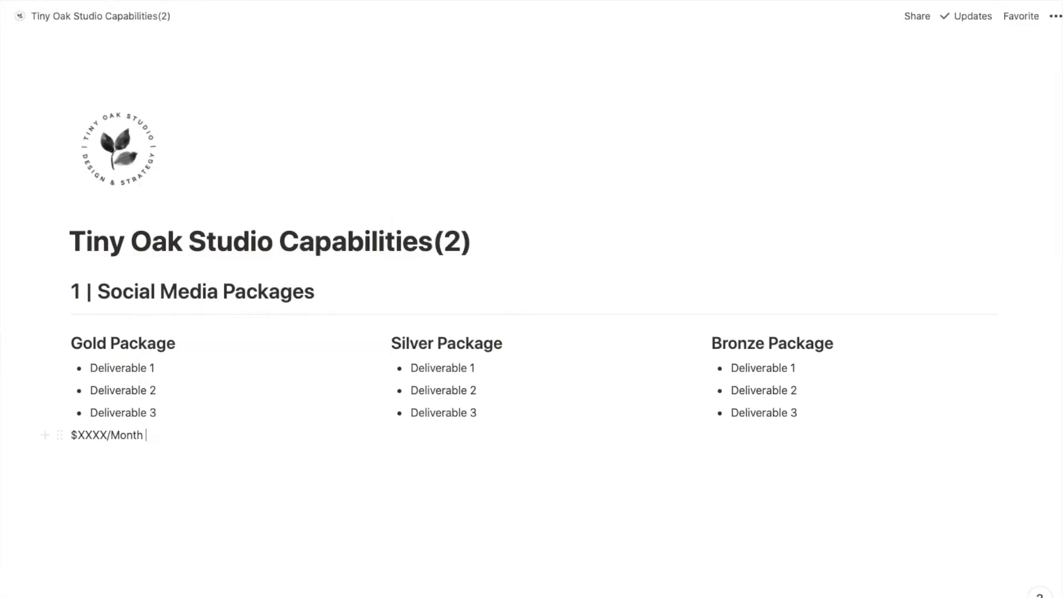
Format the Gold Package price line as bold red text.
left_click_drag(141, 436, 69, 435)
left_click(320, 408)
left_click(274, 439)
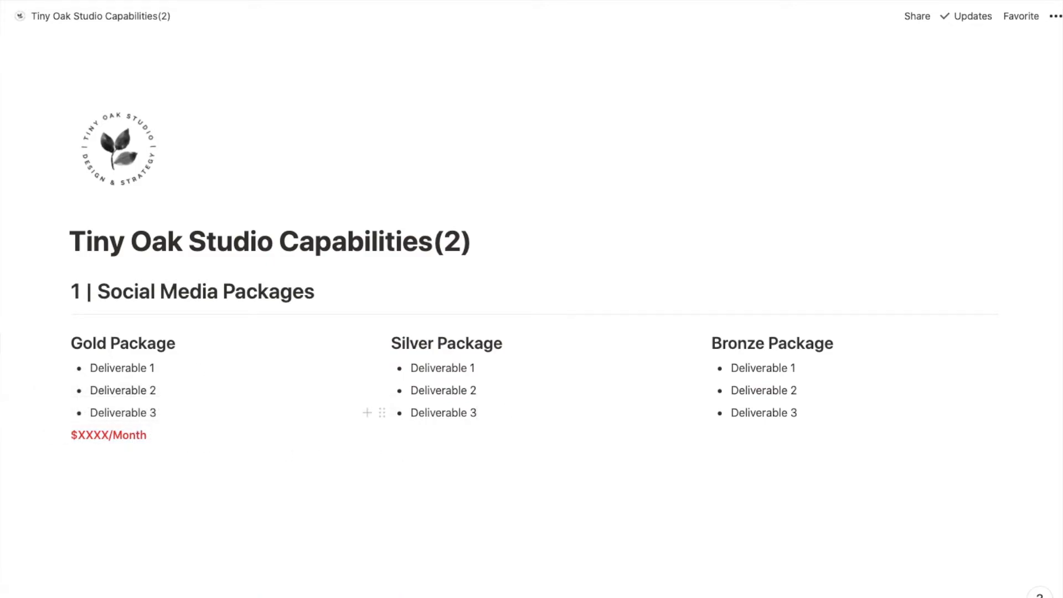
Add the price line "$XXXX/Month" below the Silver Package deliverables and format it bold and red.
key("Return")
type("$XXXX/Month")
triple_click(475, 434)
left_click(693, 408)
left_click(648, 439)
triple_click(474, 436)
key("super+b")
key("super+alt+0")
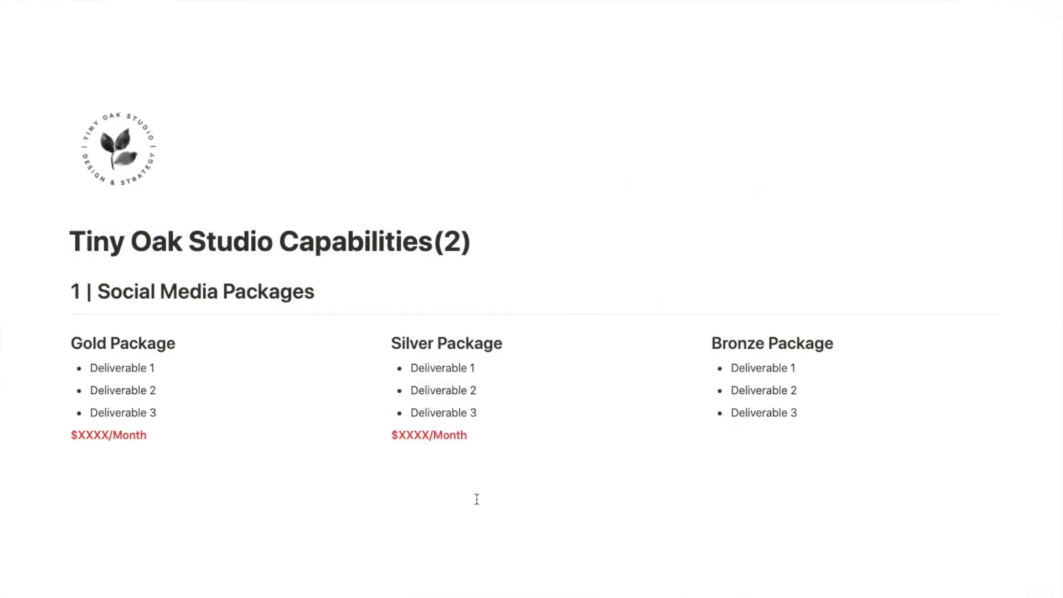
Duplicate the Silver Package price line and move the copy below the Bronze Package deliverables.
left_click(383, 434)
key("Escape")
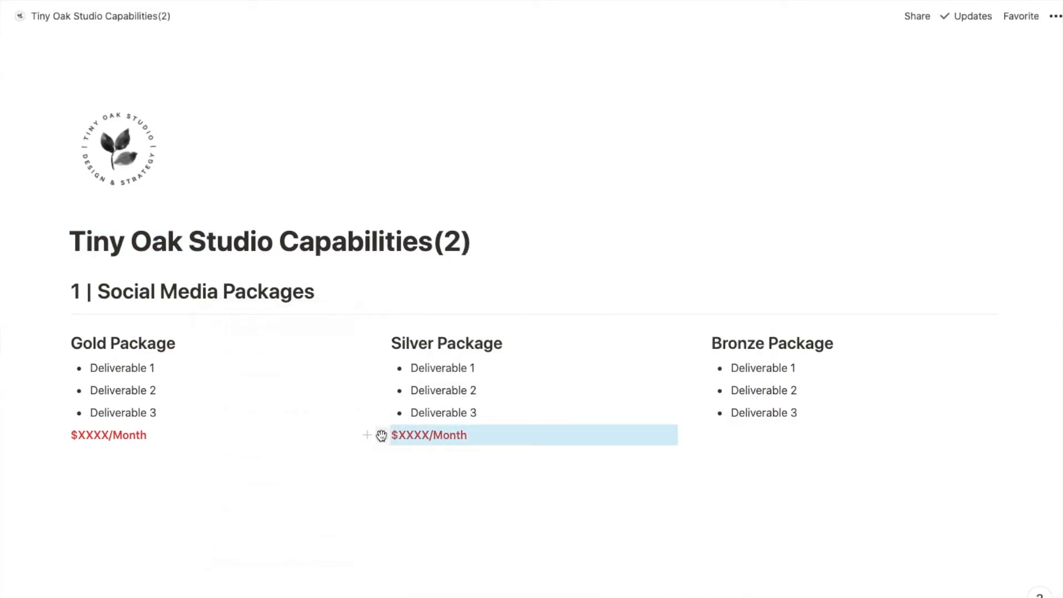
left_click(381, 435)
left_click(282, 370)
left_click_drag(382, 457, 739, 447)
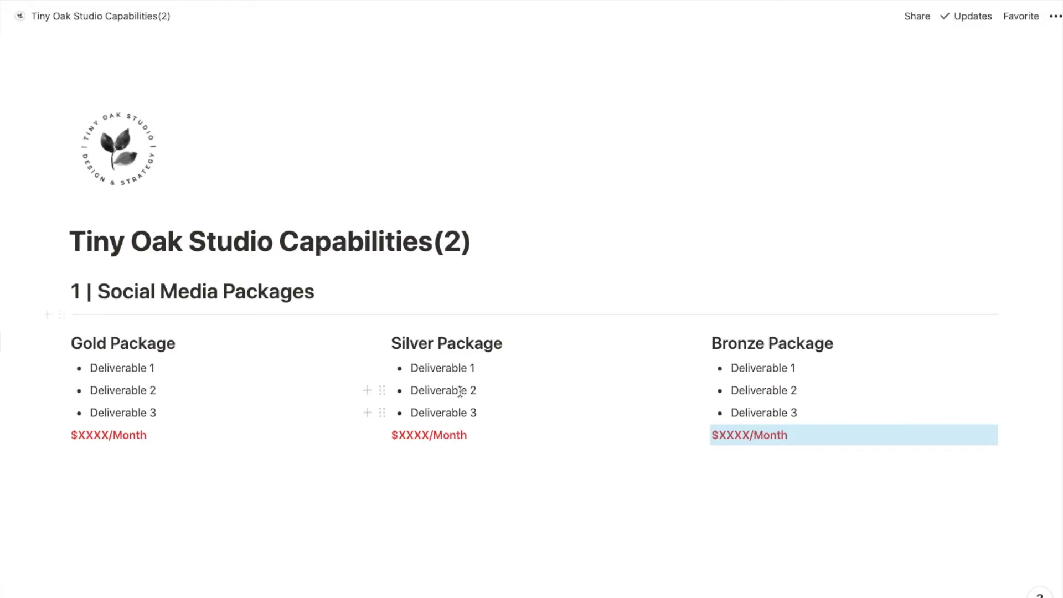
Add a Heading 1 reading "2 | How it works" below the packages, with a divider beneath it.
scroll(373, 471, "down", 1)
left_click(251, 458)
type("# ")
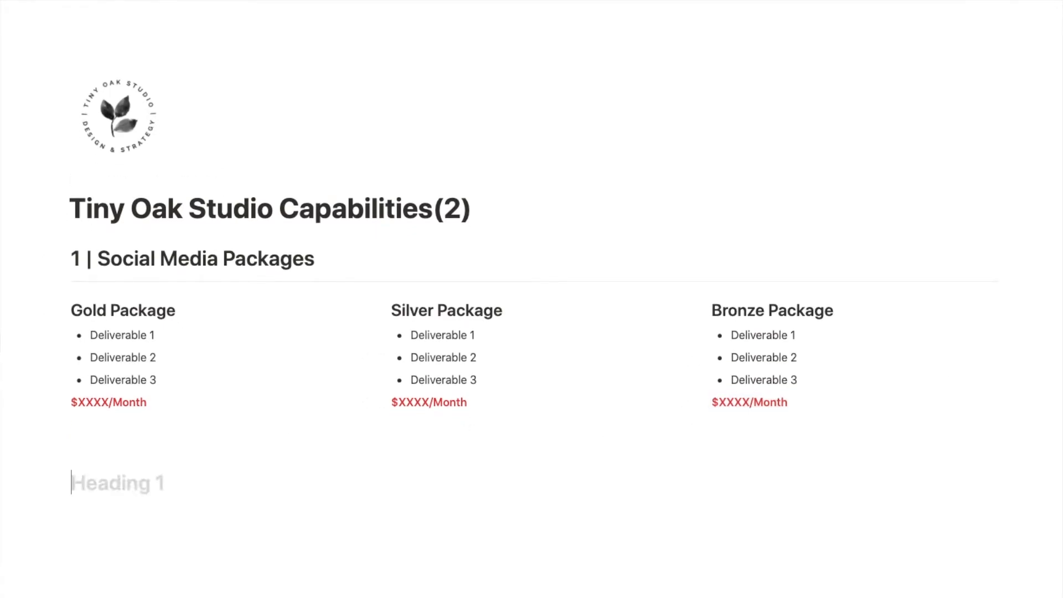
type("2 | How it works")
key("Return")
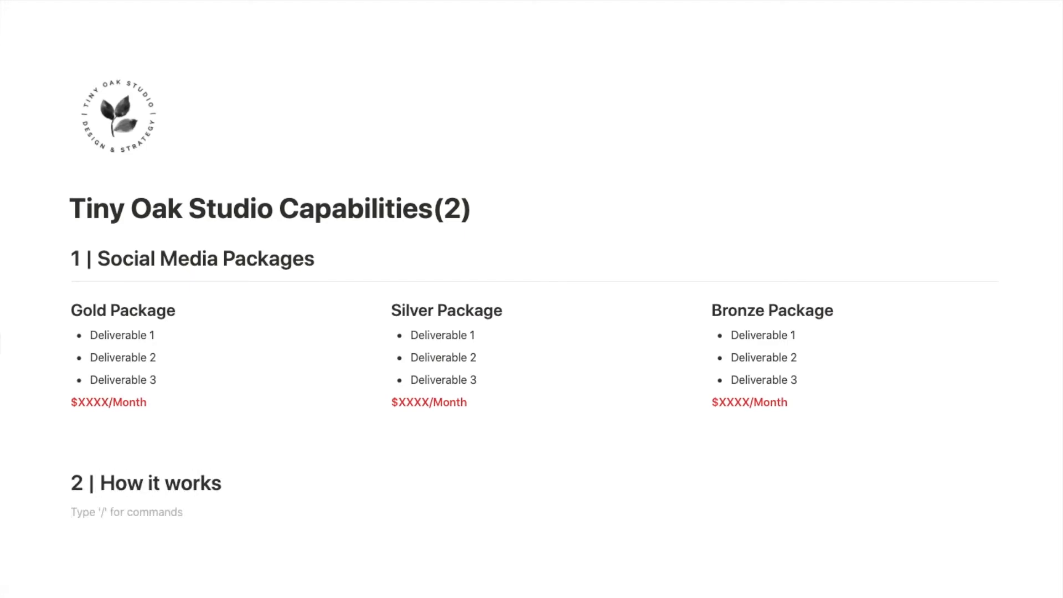
type("---")
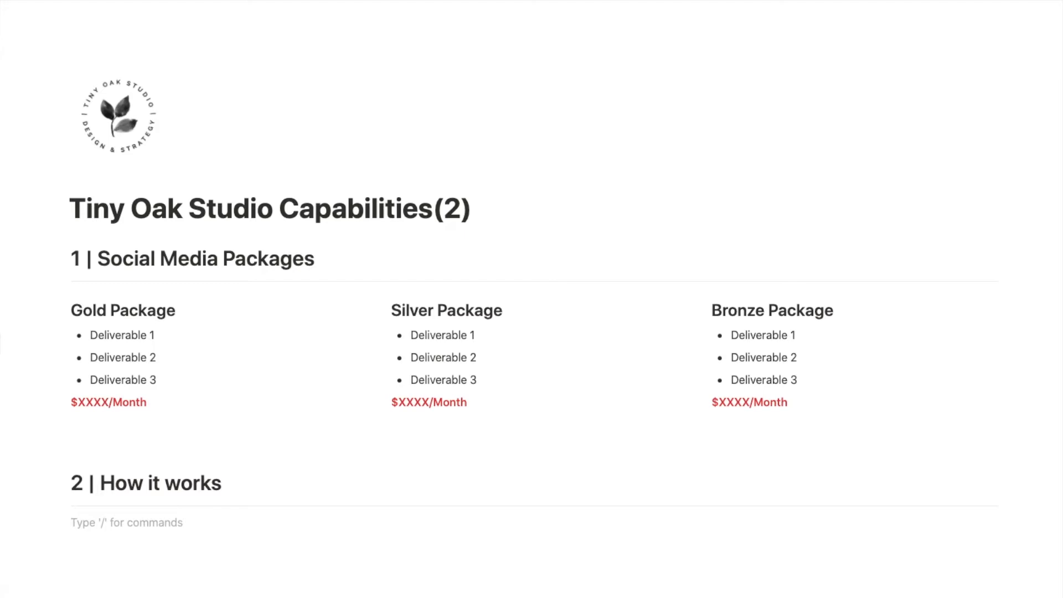
Start a to-do list under How it works with the items Competitor Research and Competitor Analysis.
type("[] Research")
key("Return")
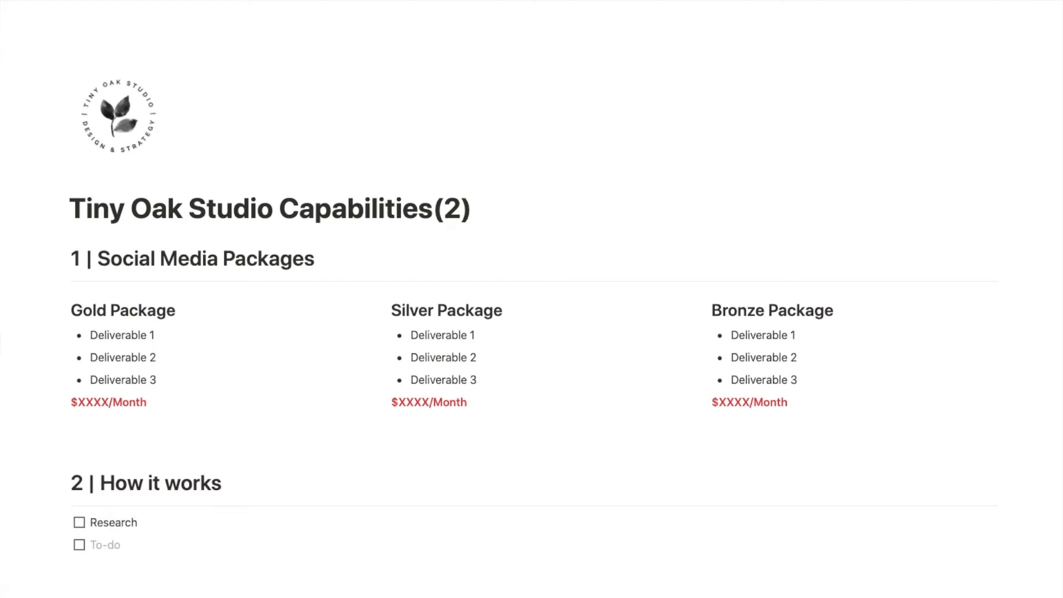
type("Analysis")
left_click(91, 522)
type("Competitor")
left_click(91, 544)
type("Competitor")
key("End")
key("Return")
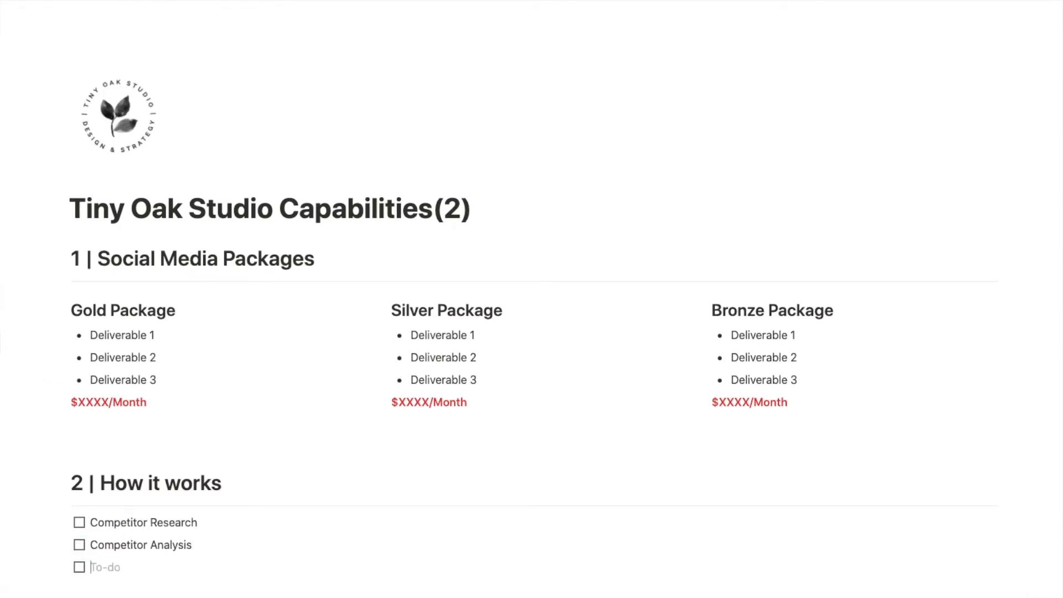
Add the to-do items Strategy, Feedback and Re-strategize to the How it works list.
type("Strategy")
key("Return")
type("Feedback")
scroll(186, 564, "down", 3)
key("Return")
type("Re-strategize")
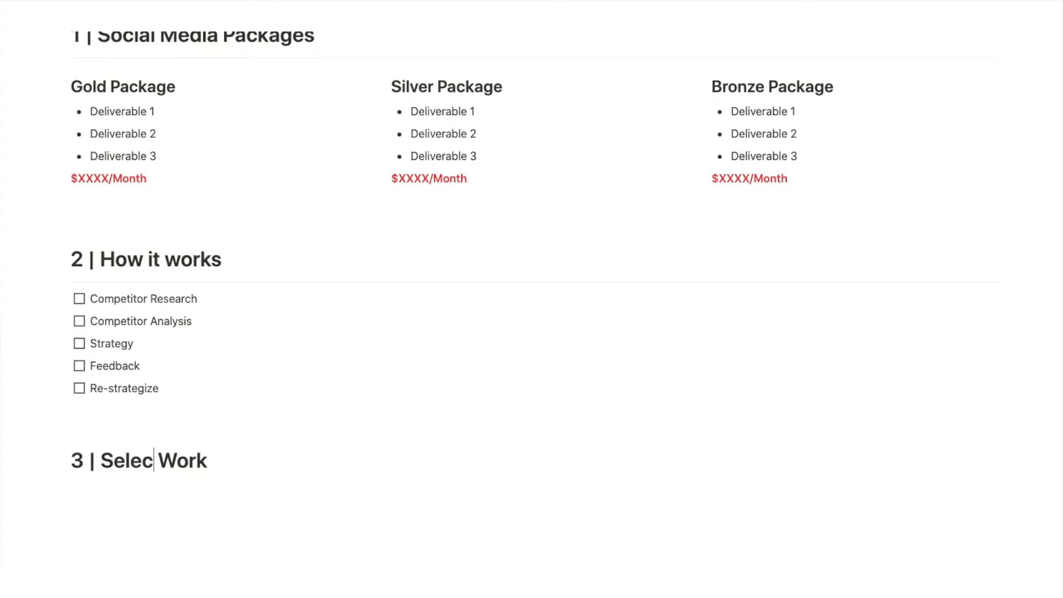
Complete the third section heading as "3 | Selected Work", with a divider beneath it.
type("ted")
Insert an inline gallery database below the "3 | Selected Work" heading and its divider.
left_click(141, 499)
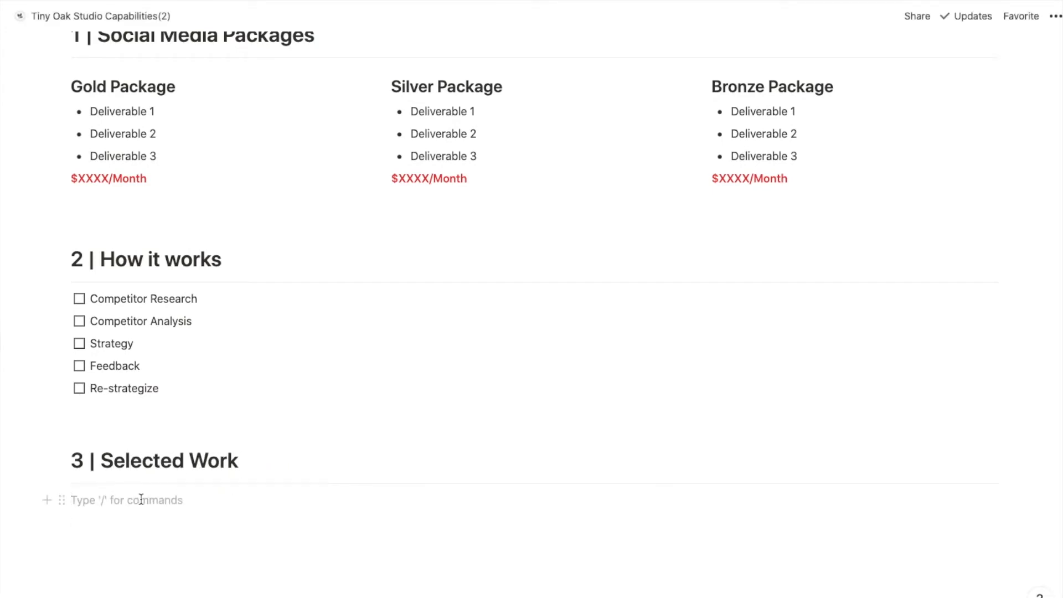
type("/")
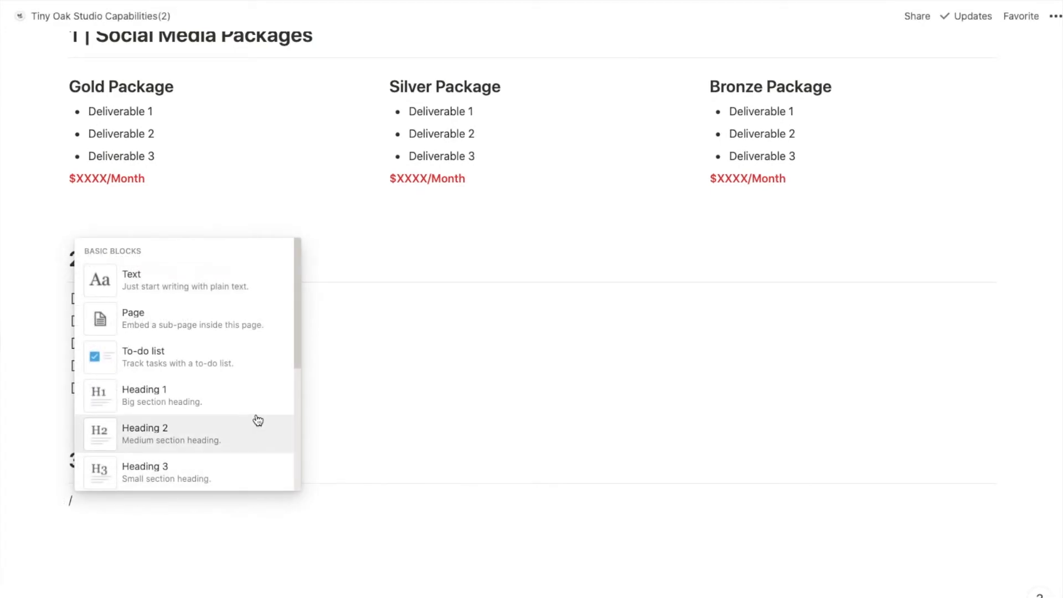
scroll(254, 421, "down", 7)
scroll(254, 424, "down", 4)
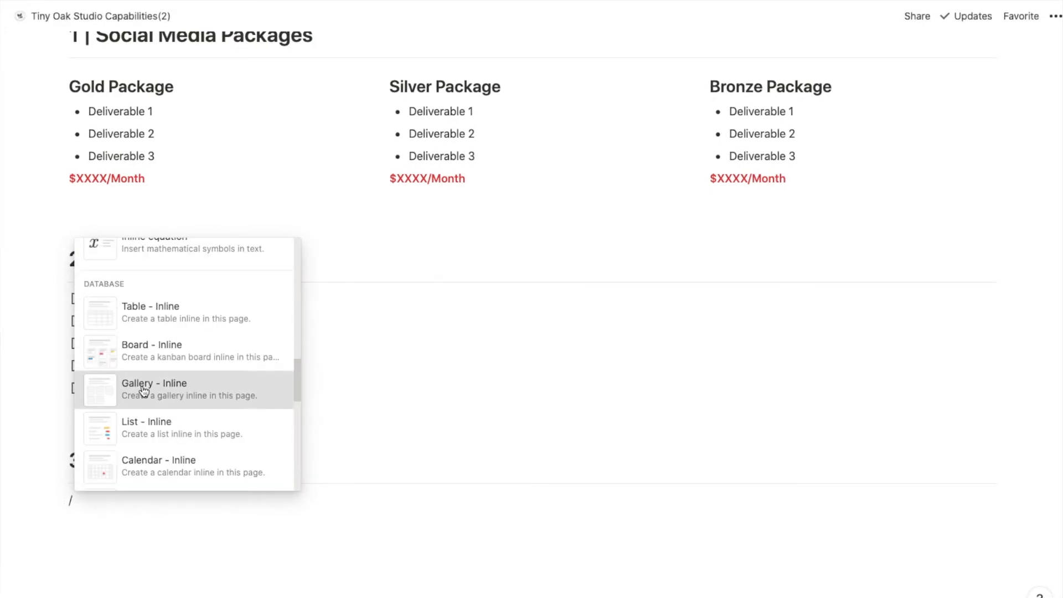
left_click(173, 388)
Delete the gallery's sample cards and title the gallery "Selected Work".
scroll(166, 382, "down", 5)
left_click(278, 302)
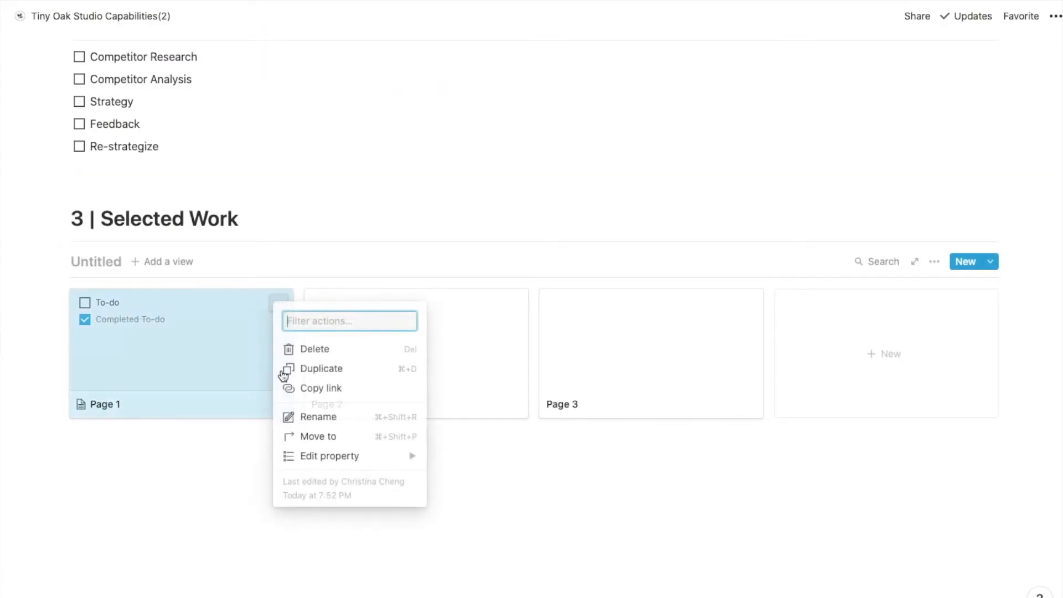
left_click(319, 349)
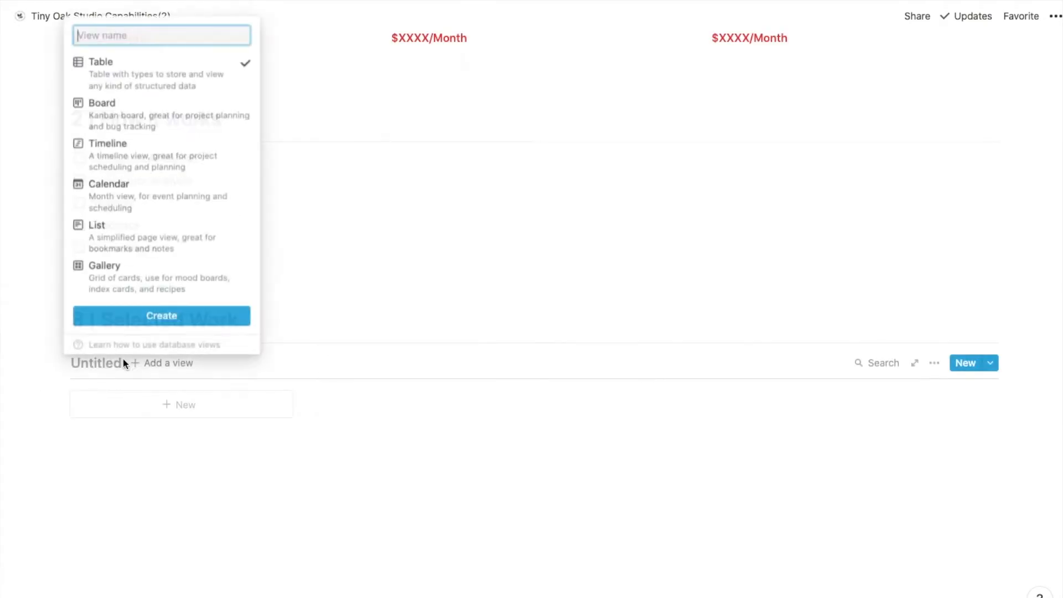
type("Selected Work")
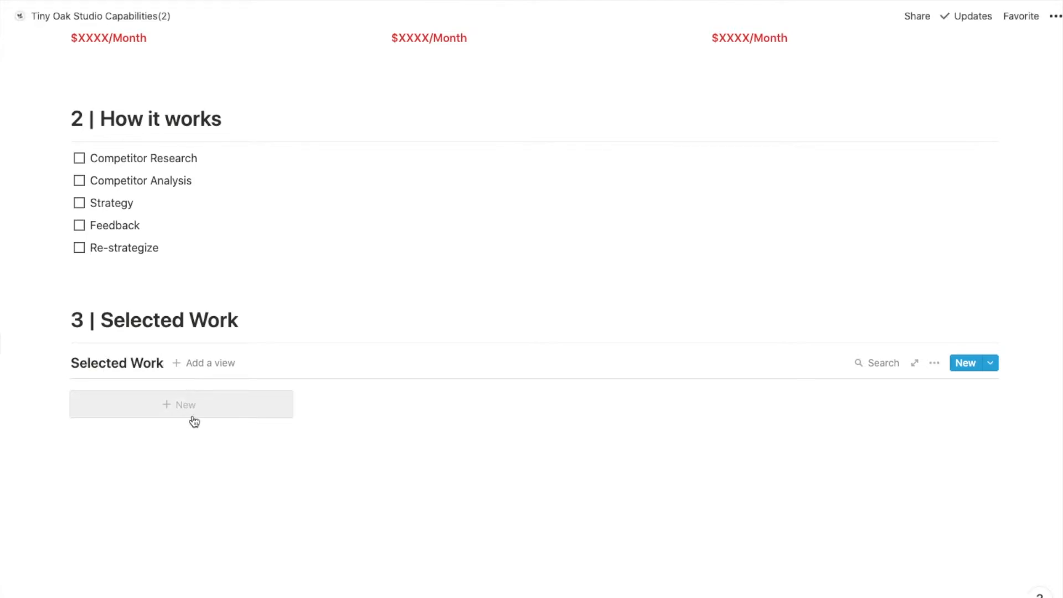
Add a new card to the Selected Work gallery, titled "Package Design ZZZZ".
left_click(178, 410)
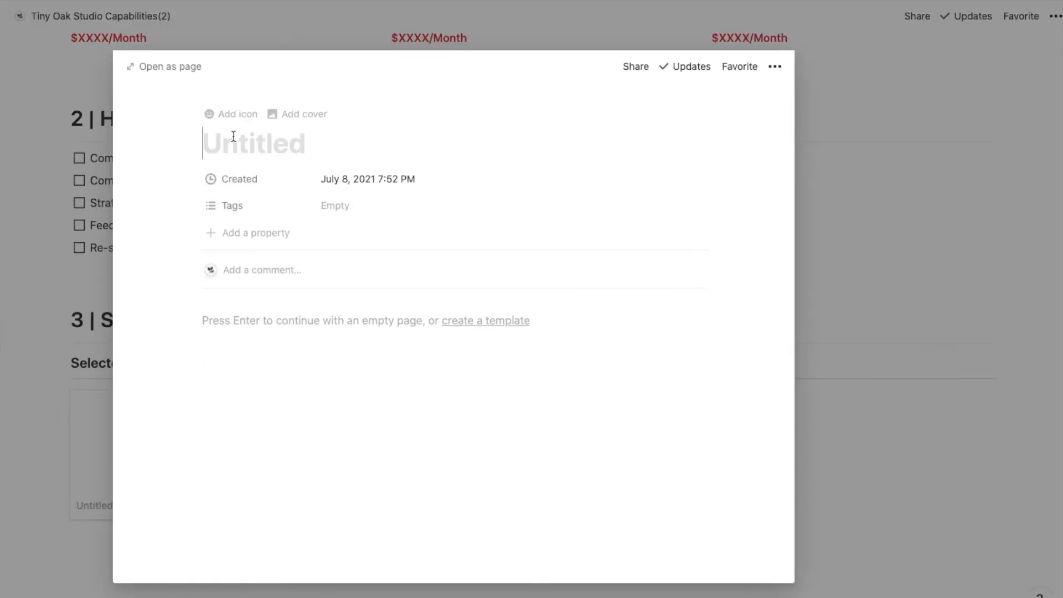
type("Package")
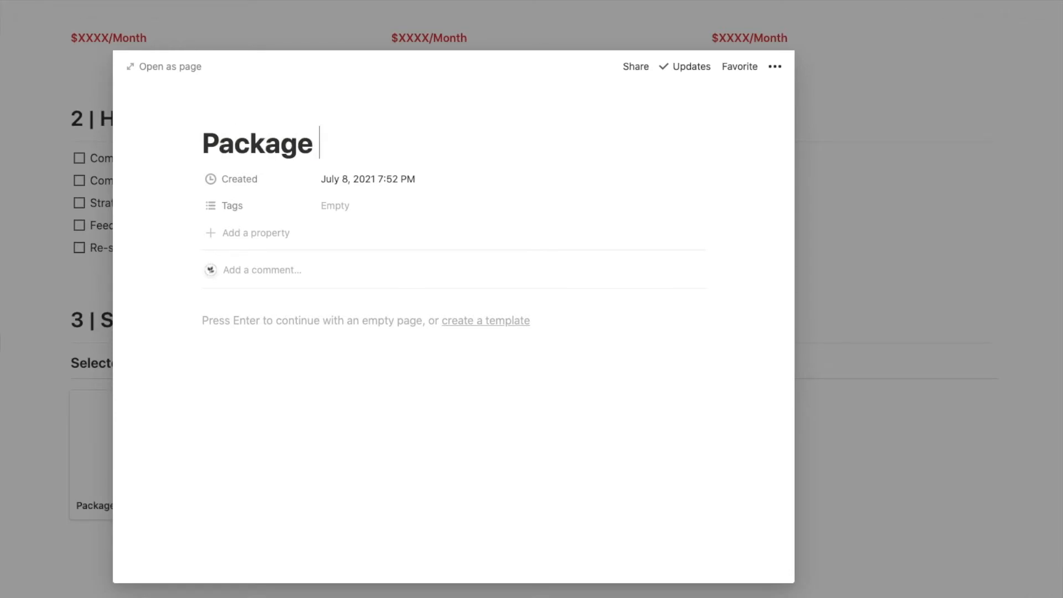
type("Design")
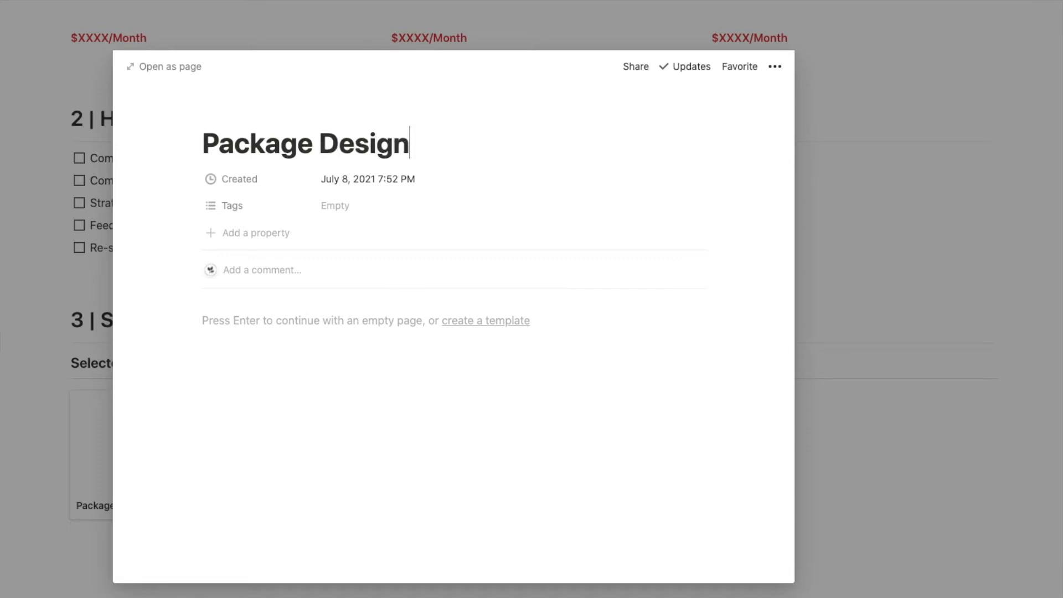
type(" ZZZZ")
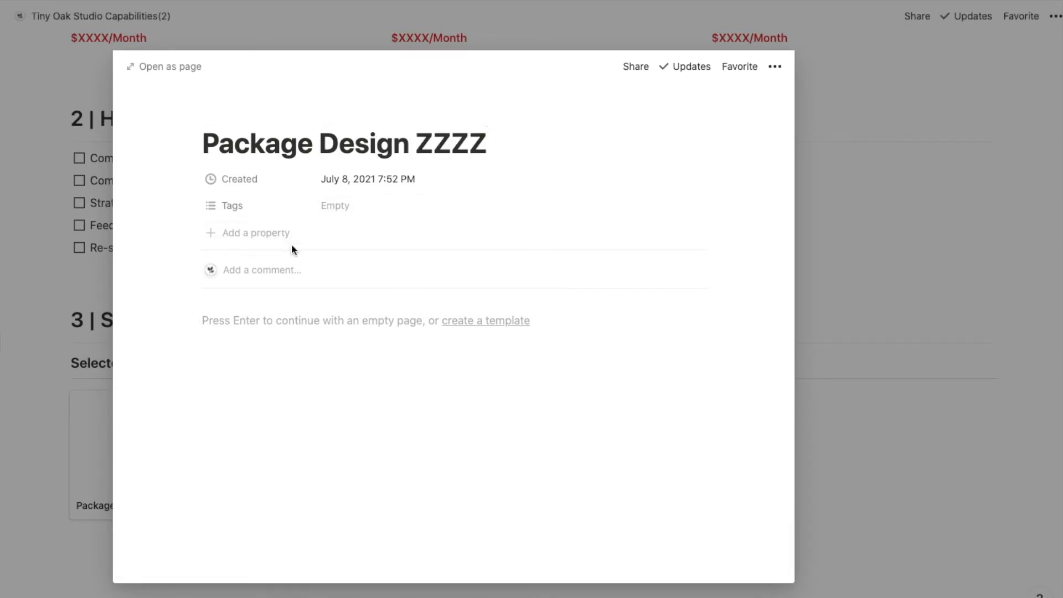
Add a multi-select property named "Service Type" to the Package Design ZZZZ page.
left_click(230, 242)
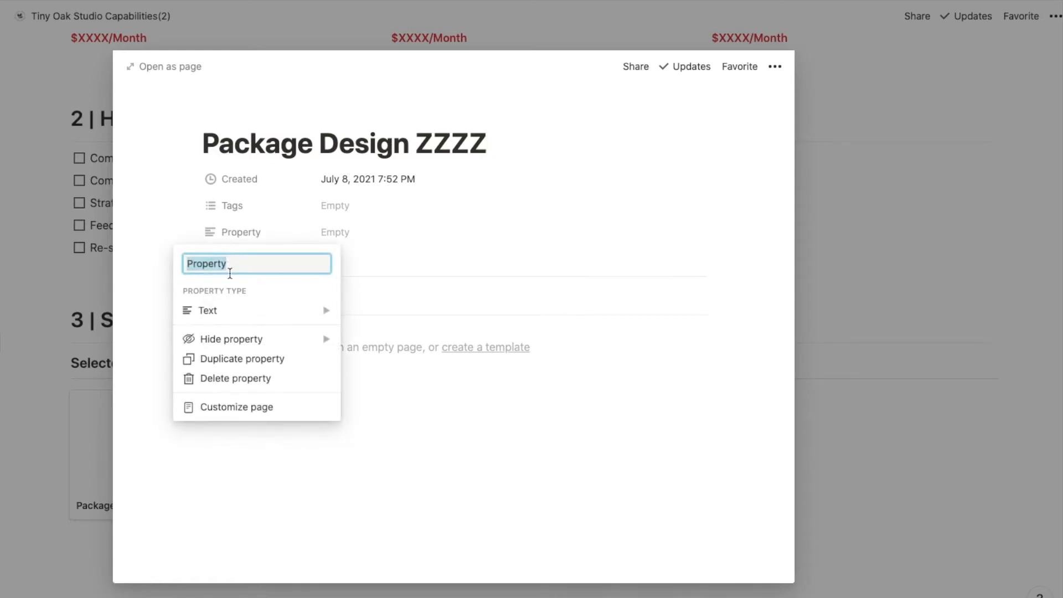
type("Service Type")
left_click(221, 311)
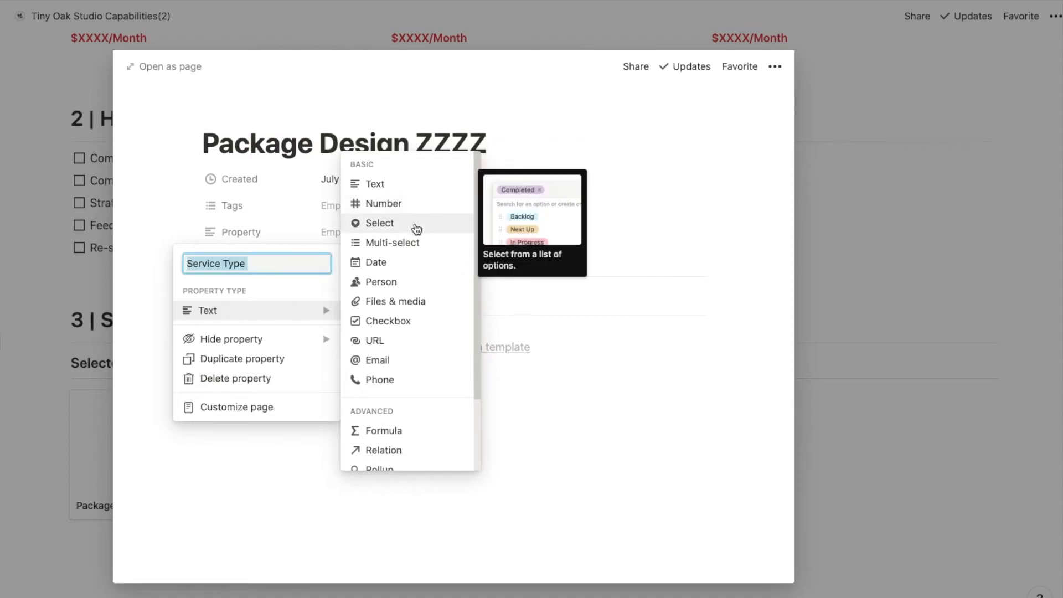
left_click(410, 247)
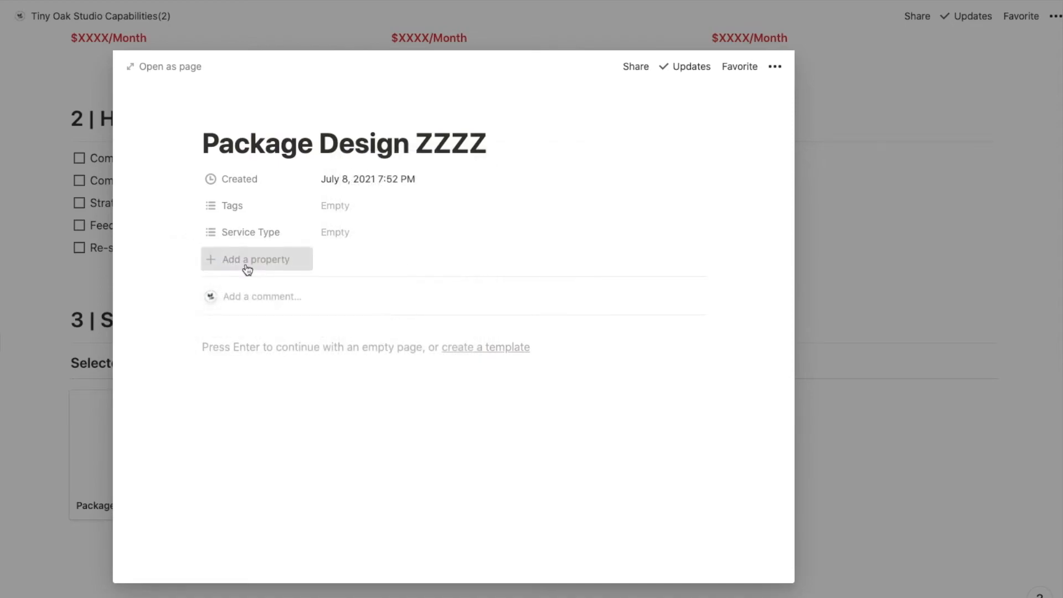
Add a multi-select property named "Industry" below Service Type.
left_click(244, 264)
type("Industry")
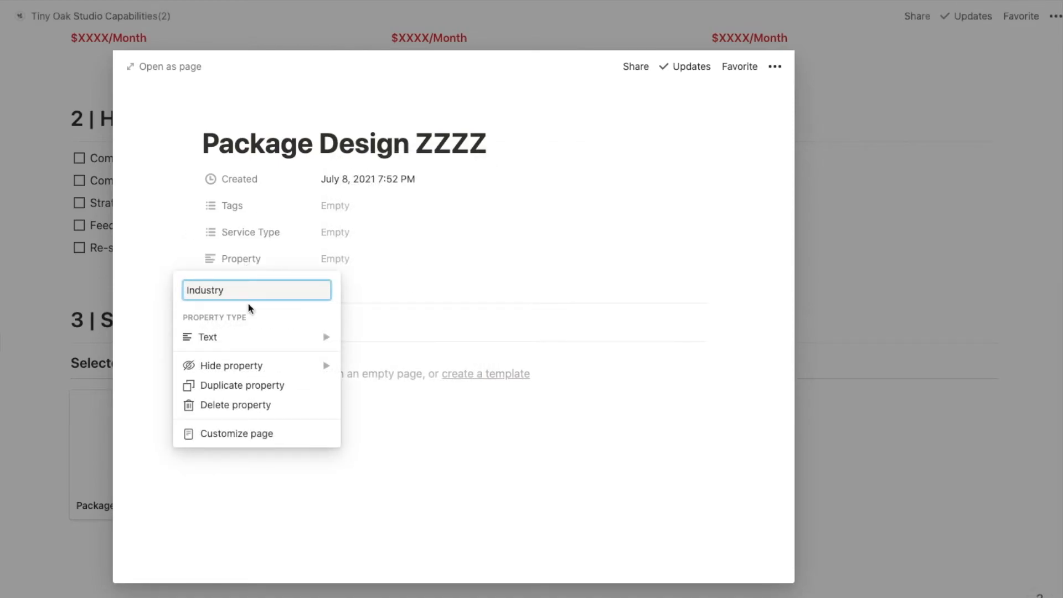
left_click(247, 336)
left_click(444, 268)
left_click(387, 265)
Create and assign the Service Type options Photography, Illustration, Graphic Design and Brand Design.
left_click(346, 208)
left_click(354, 233)
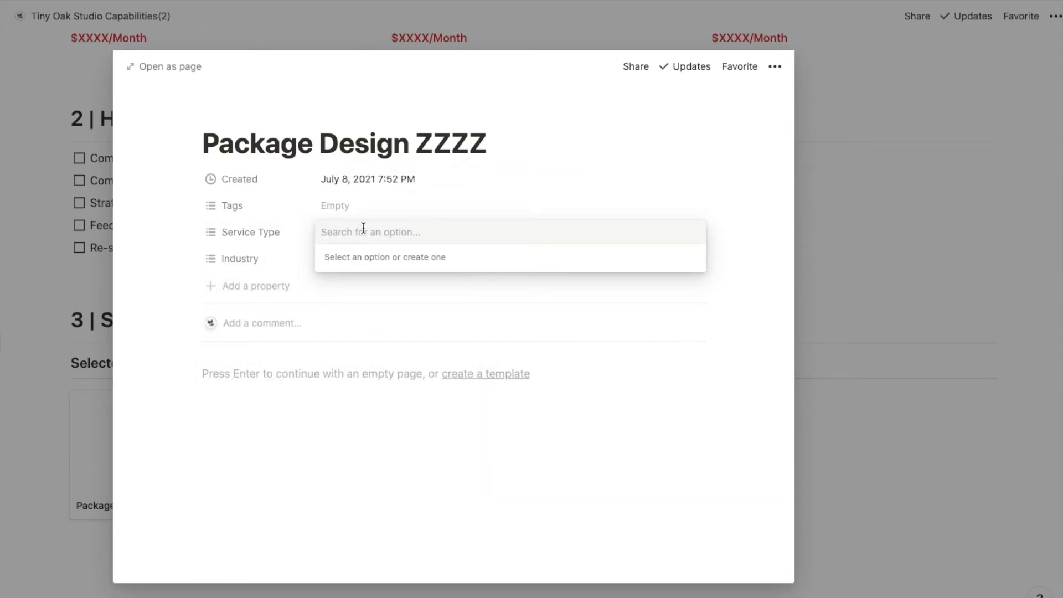
type("Phtoo")
key("BackSpace")
type("otography")
key("Return")
type("Illustration")
key("Return")
type("Garphi")
key("BackSpace")
key("BackSpace")
key("BackSpace")
type("raphic Design")
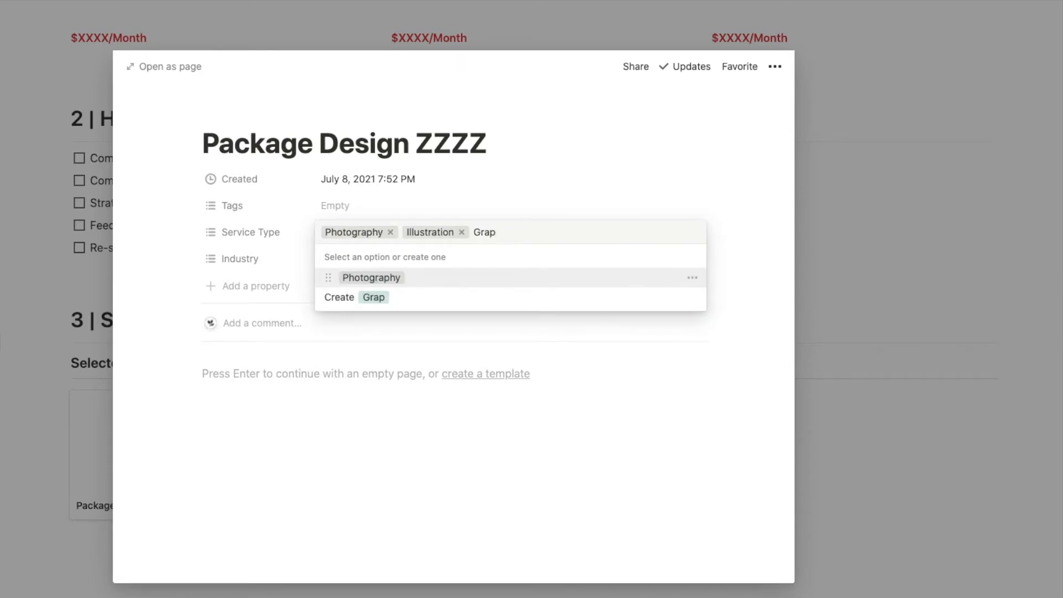
key("Return")
type("Brand Design")
key("Return")
key("Escape")
Create the Industry options Health & Wellness and Medical, keeping only Health & Wellness assigned to the page.
left_click(325, 255)
type("Health")
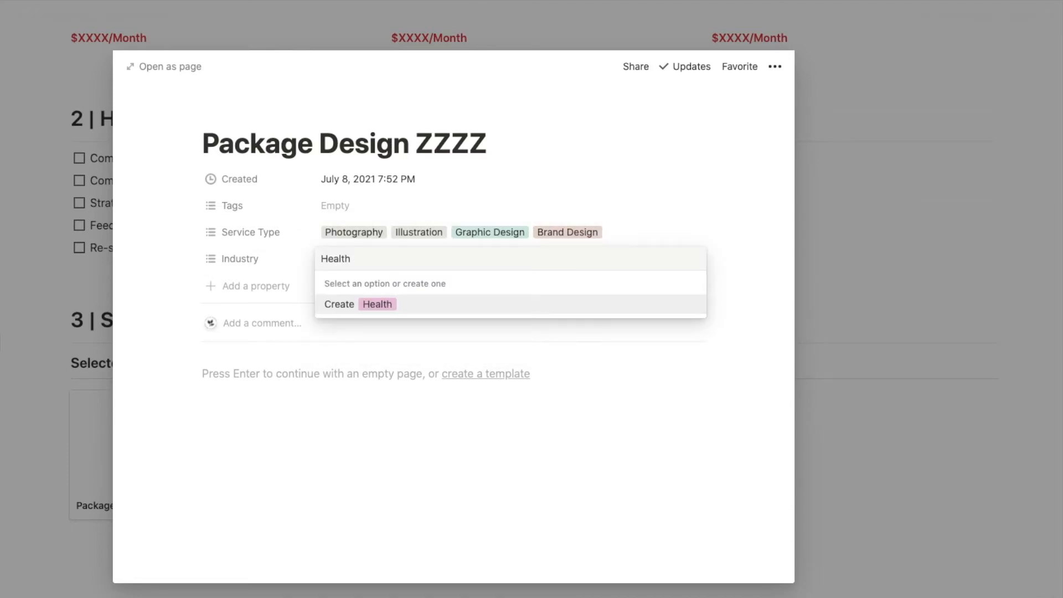
type(" & Wellness")
key("Return")
type("MEdi")
type("ical")
key("Return")
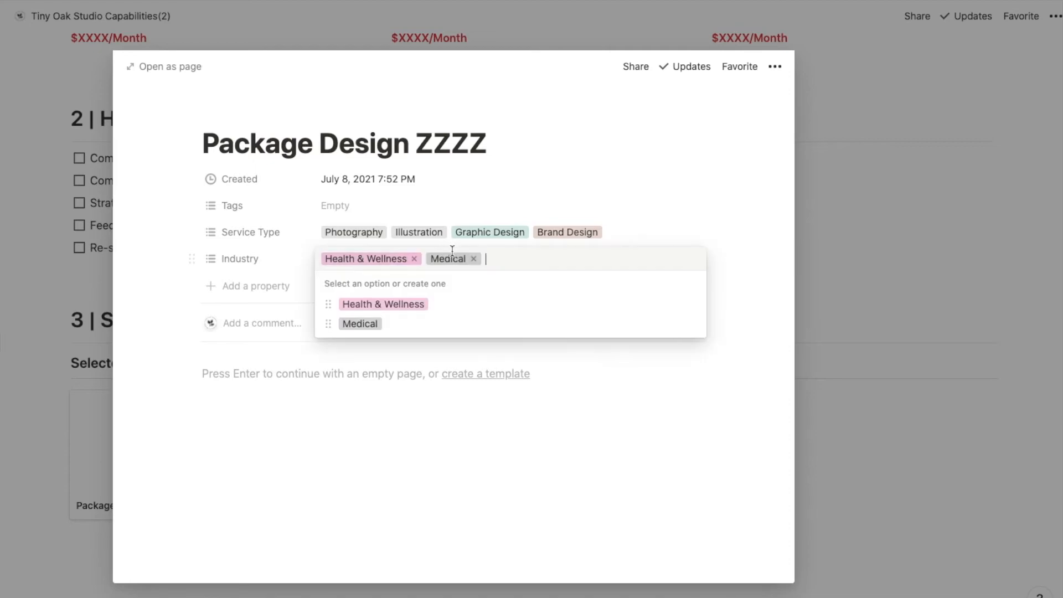
left_click(473, 259)
key("Escape")
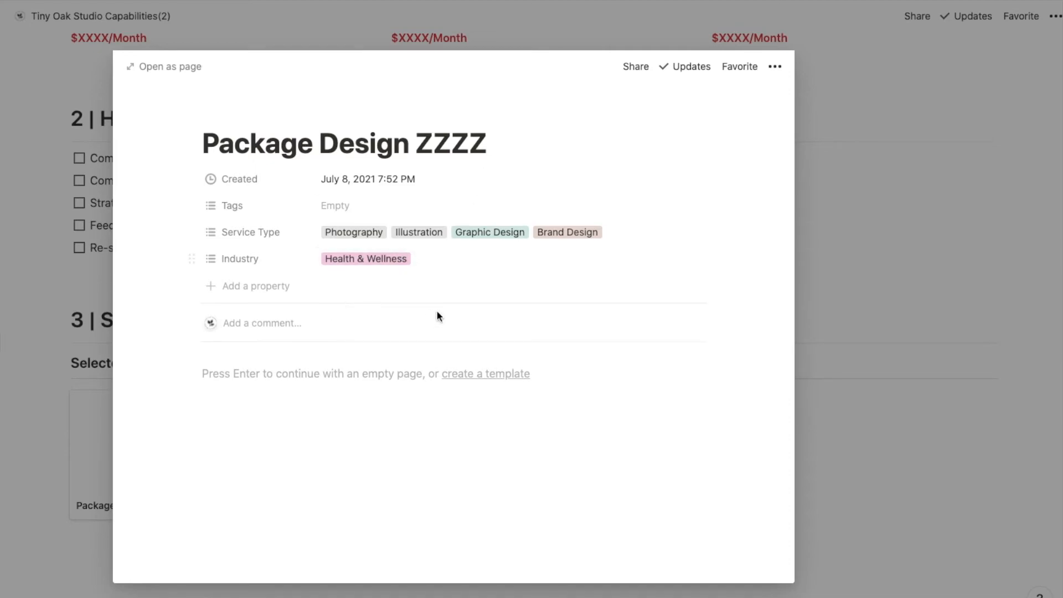
Insert the potted-plant leaf photo from the Finder Images folder into the body of the Package Design ZZZZ page.
left_click(295, 366)
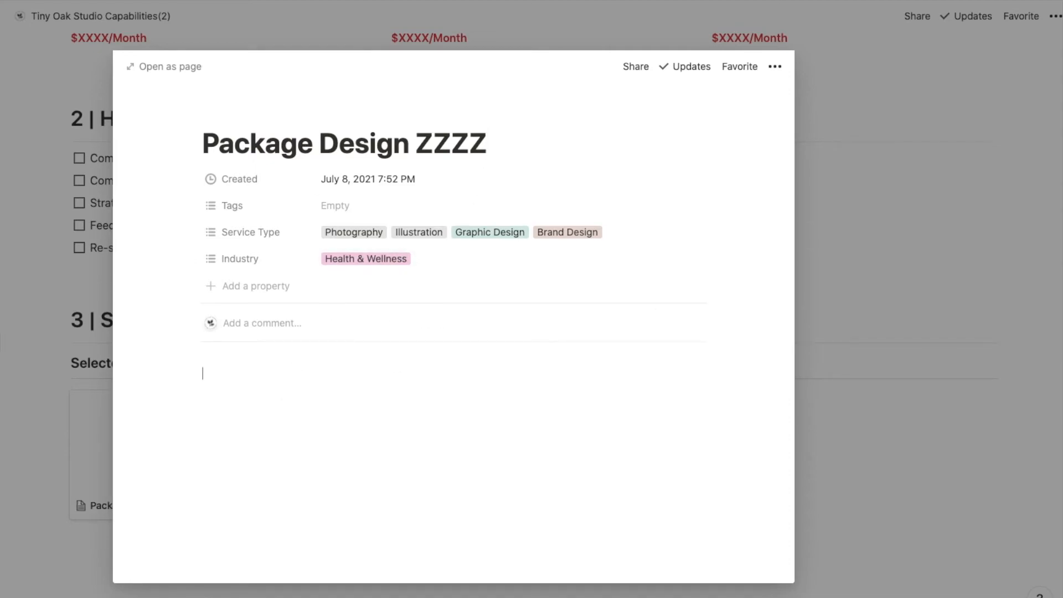
key("super+Tab")
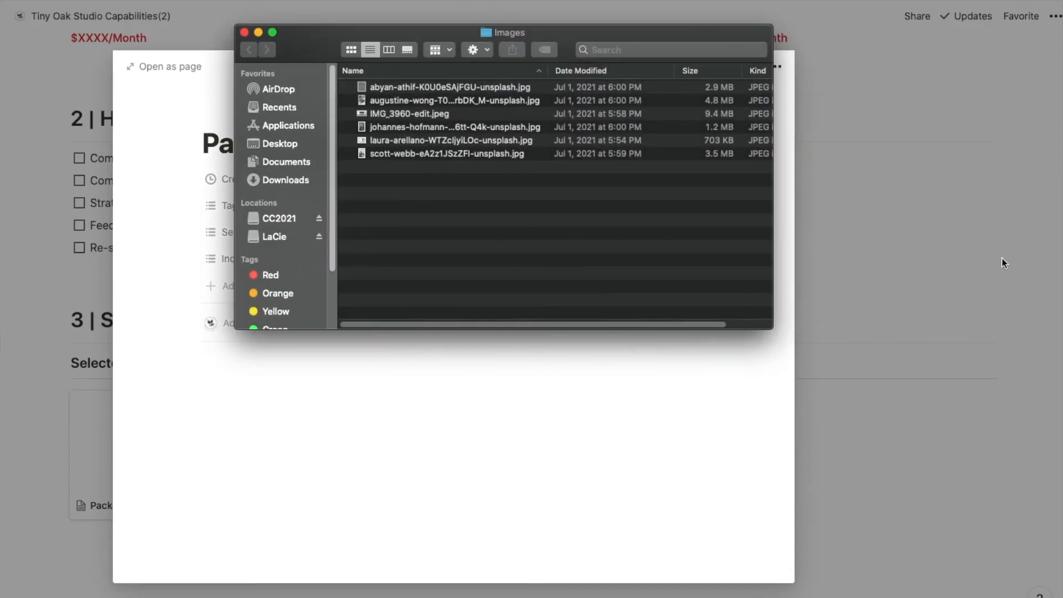
left_click_drag(318, 46, 713, 257)
left_click(809, 373)
left_click_drag(809, 373, 421, 446)
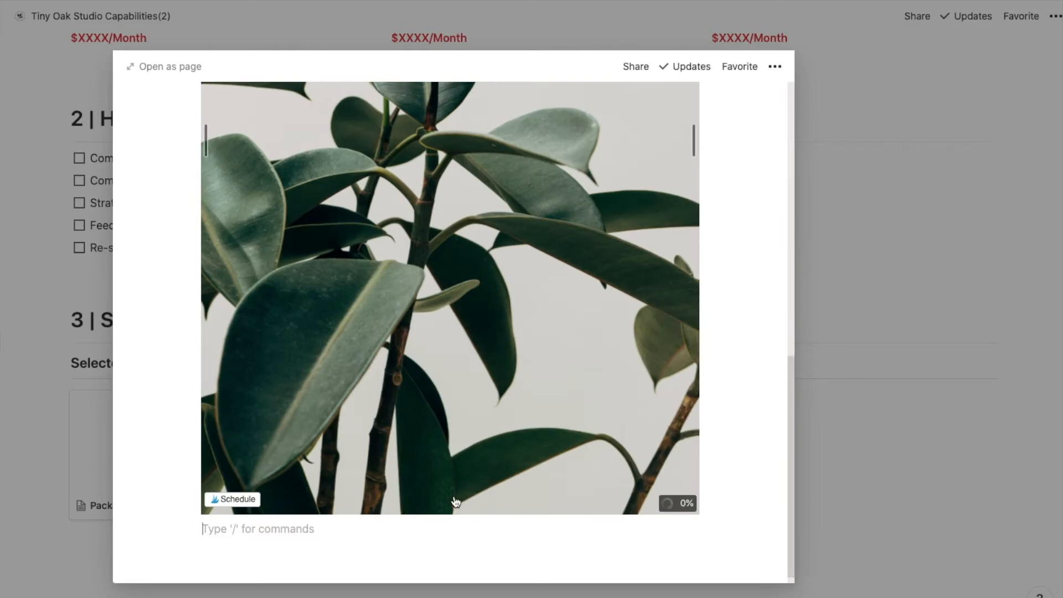
scroll(570, 534, "up", 10)
scroll(578, 551, "down", 6)
scroll(583, 553, "up", 7)
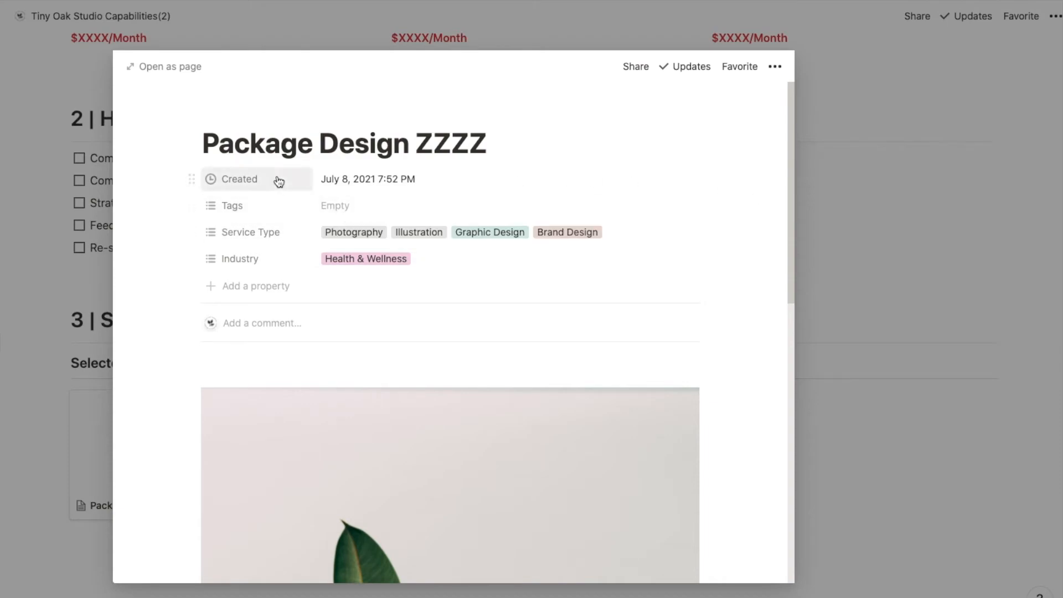
Add one more property below Industry, keeping the default name and the Text type.
left_click(252, 286)
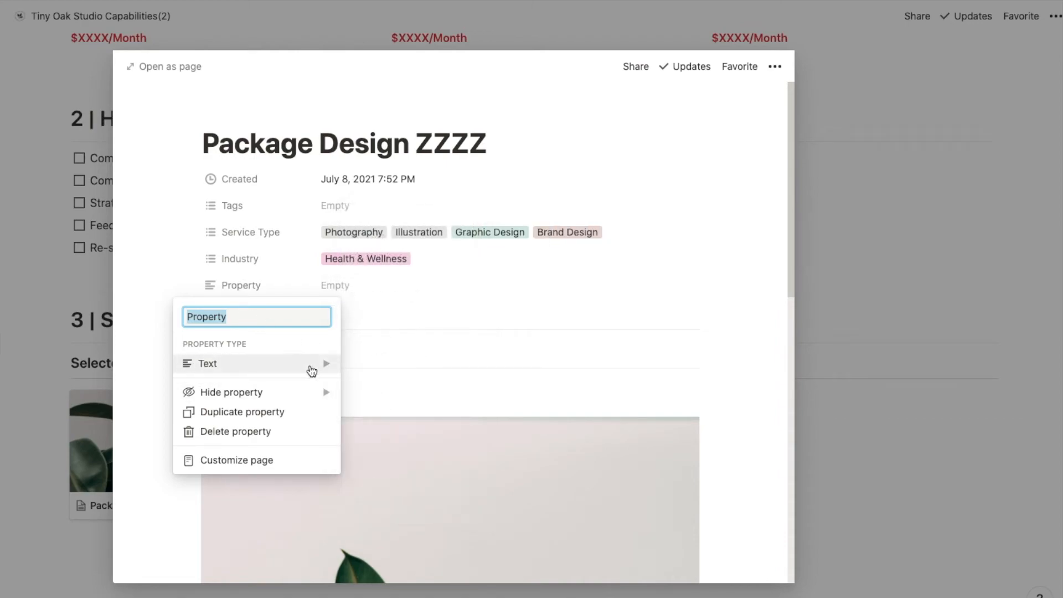
left_click(559, 322)
scroll(559, 317, "up", 1)
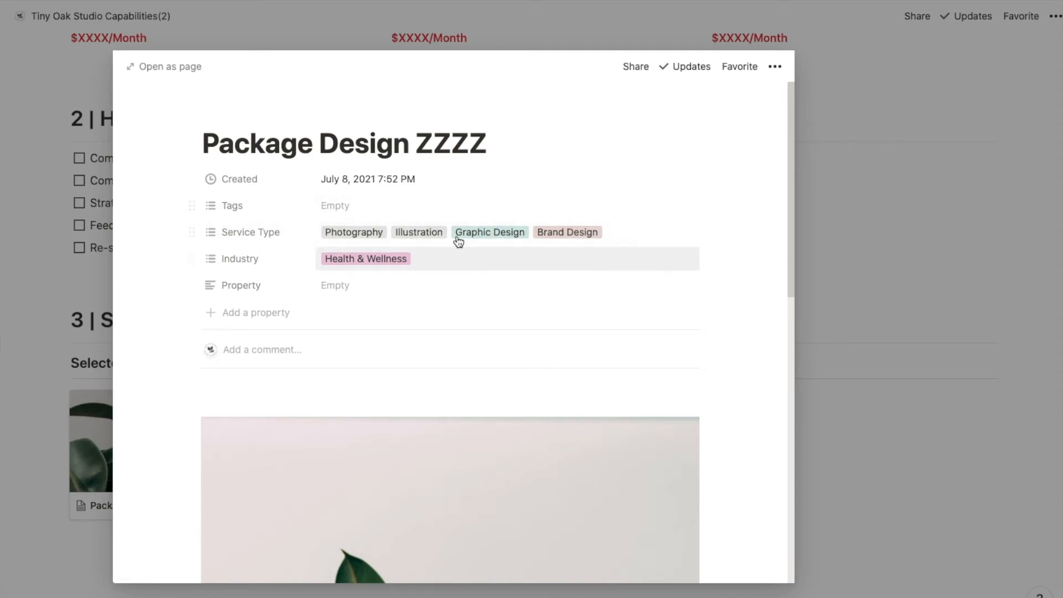
Try to add a second image from the Finder Images folder below the leaf photo.
scroll(507, 347, "down", 6)
left_click(469, 523)
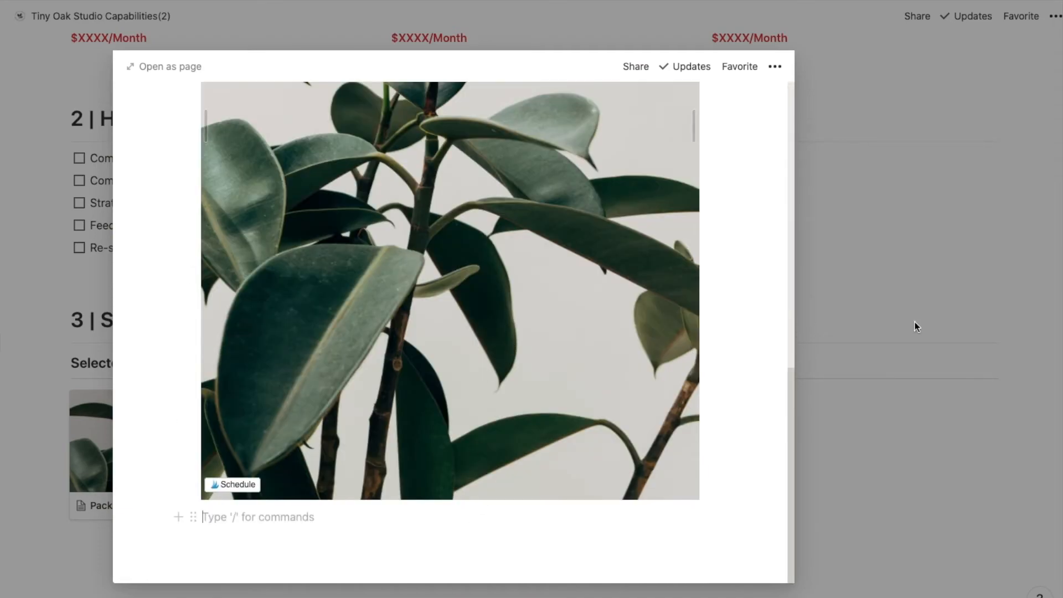
key("super+Tab")
left_click(872, 335)
left_click_drag(794, 341, 519, 520)
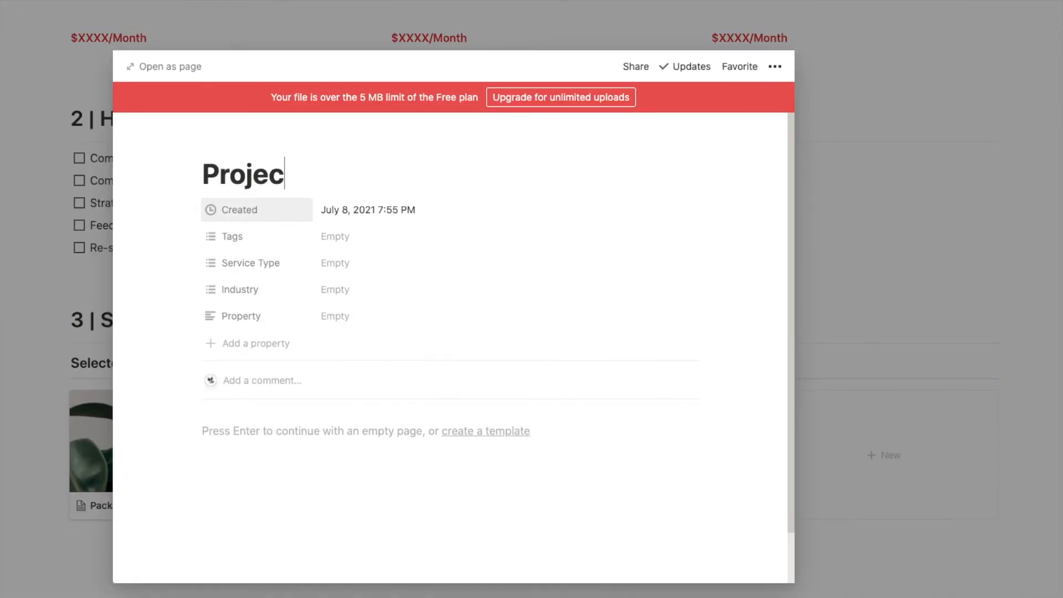
Complete the new card's title as "Project 3" and return to the capabilities page.
type("t 3")
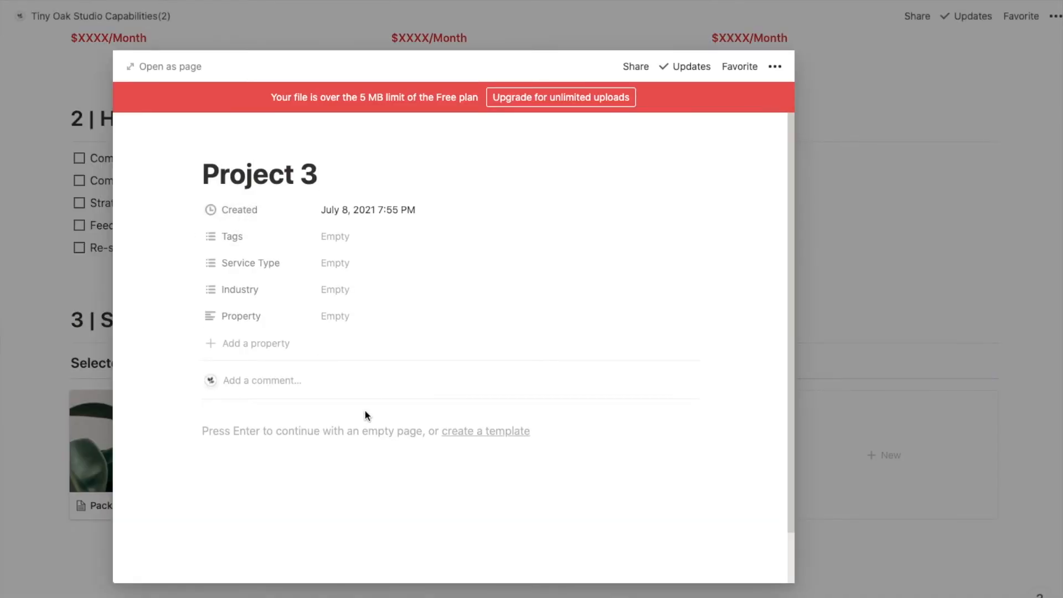
key("Return")
key("Escape")
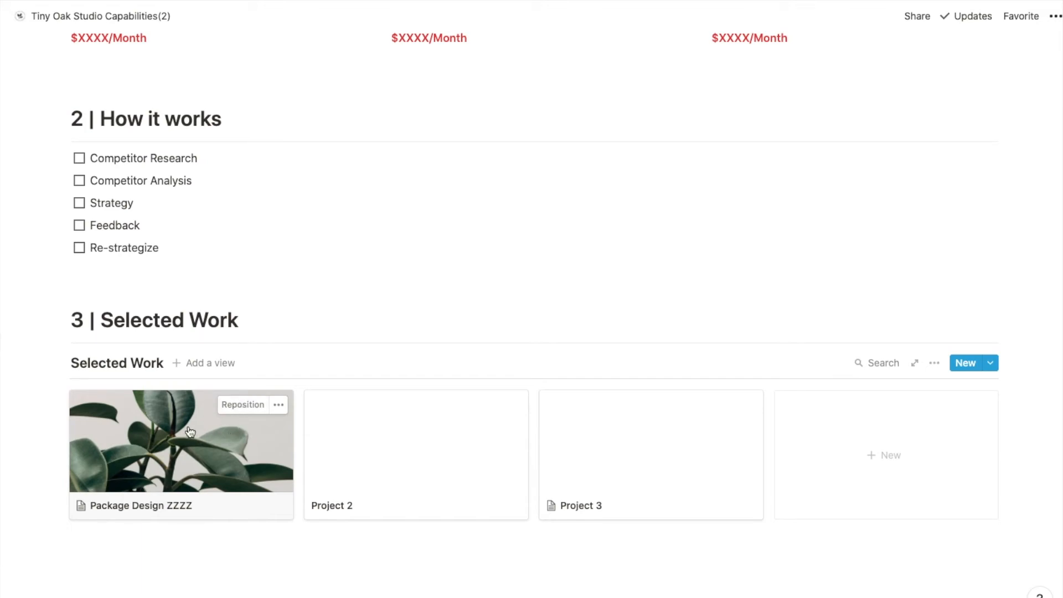
Reposition the Package Design ZZZZ card's cover to show the upper leaves, and save the position.
left_click(220, 404)
left_click_drag(214, 427, 160, 443)
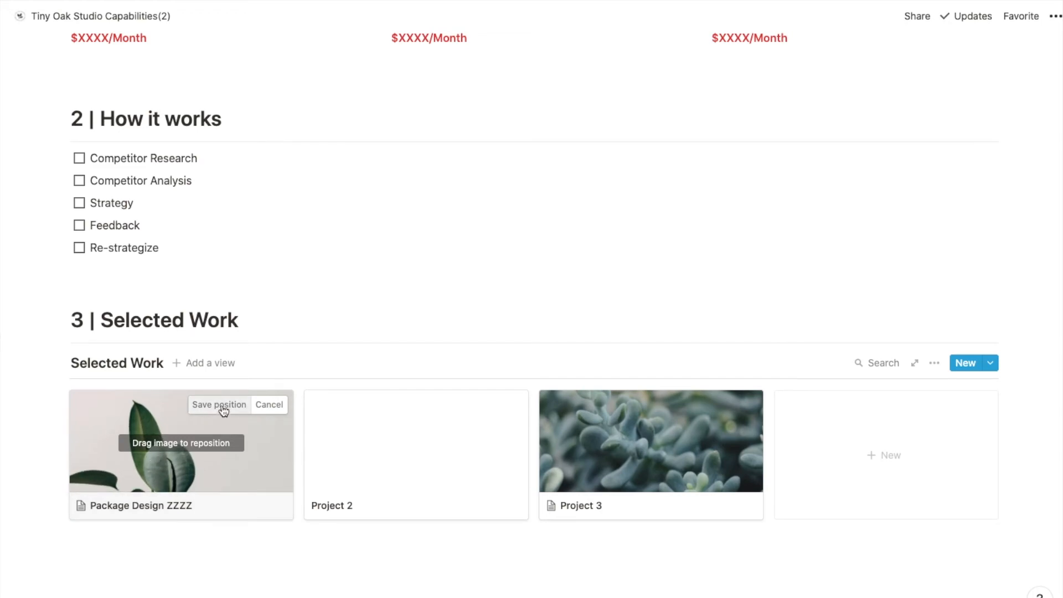
left_click(223, 404)
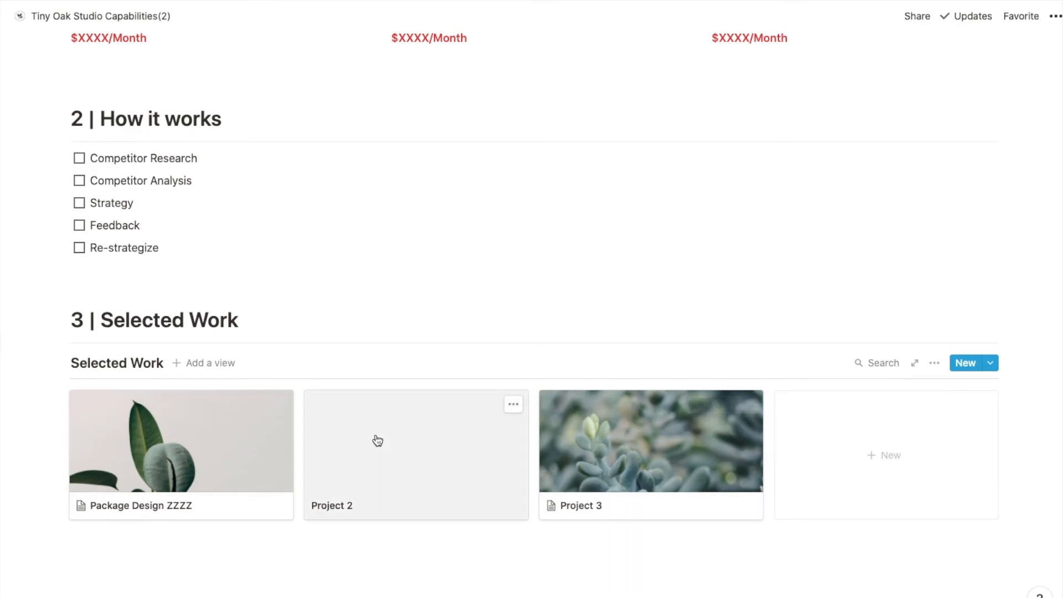
Filter the Selected Work gallery to cards whose Service Type contains one of the existing options.
left_click(934, 362)
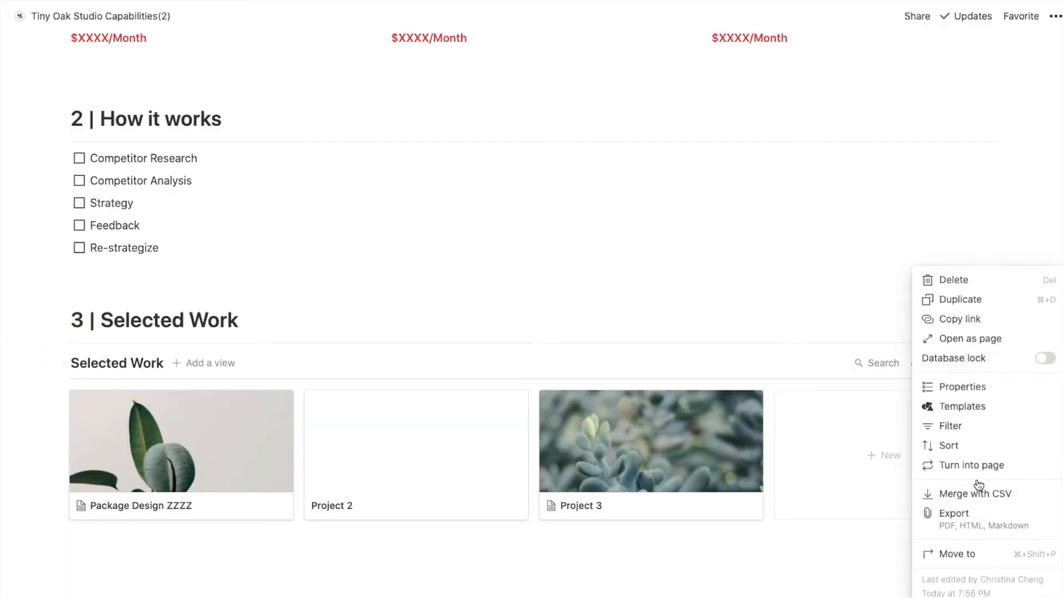
left_click(946, 424)
left_click(690, 494)
left_click(691, 520)
left_click(736, 420)
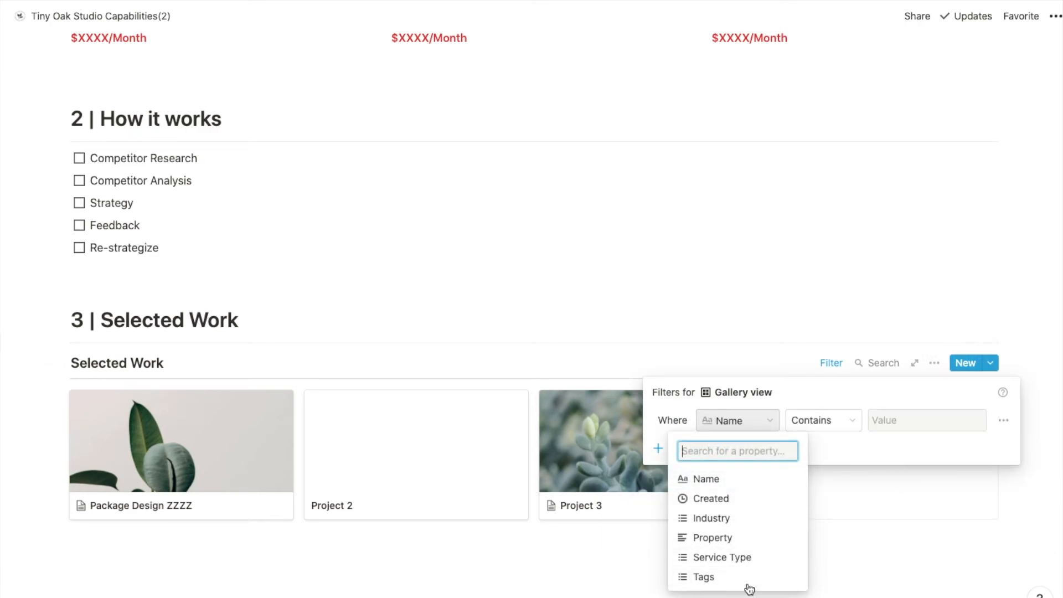
left_click(742, 558)
left_click(850, 418)
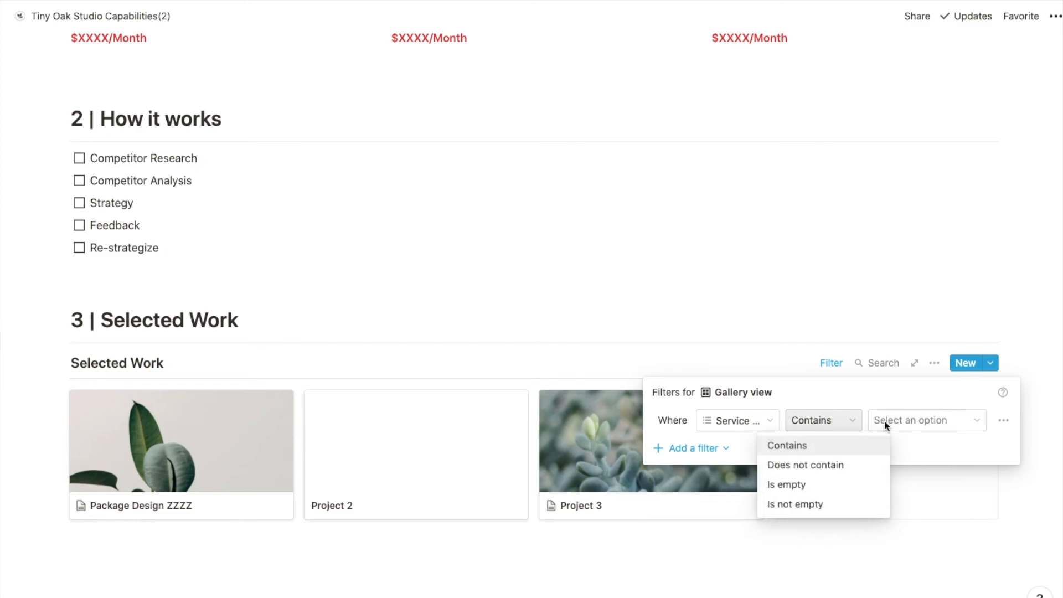
left_click(902, 427)
left_click(871, 496)
key("Escape")
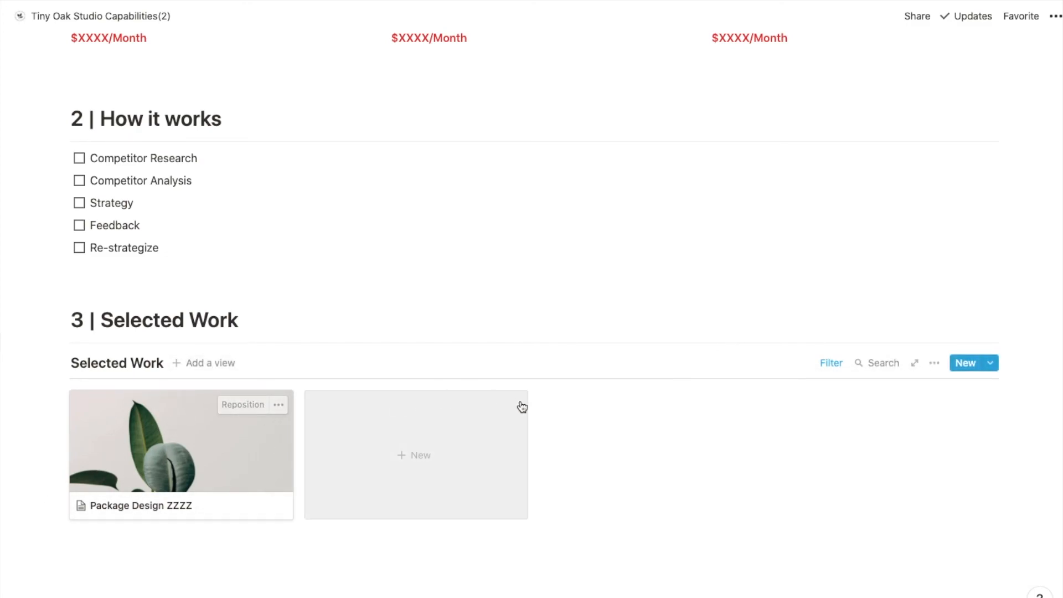
Open the Package Design ZZZZ card to review its properties, close it, and look over the packages at the start of the page.
scroll(466, 277, "down", 2)
scroll(851, 413, "up", 2)
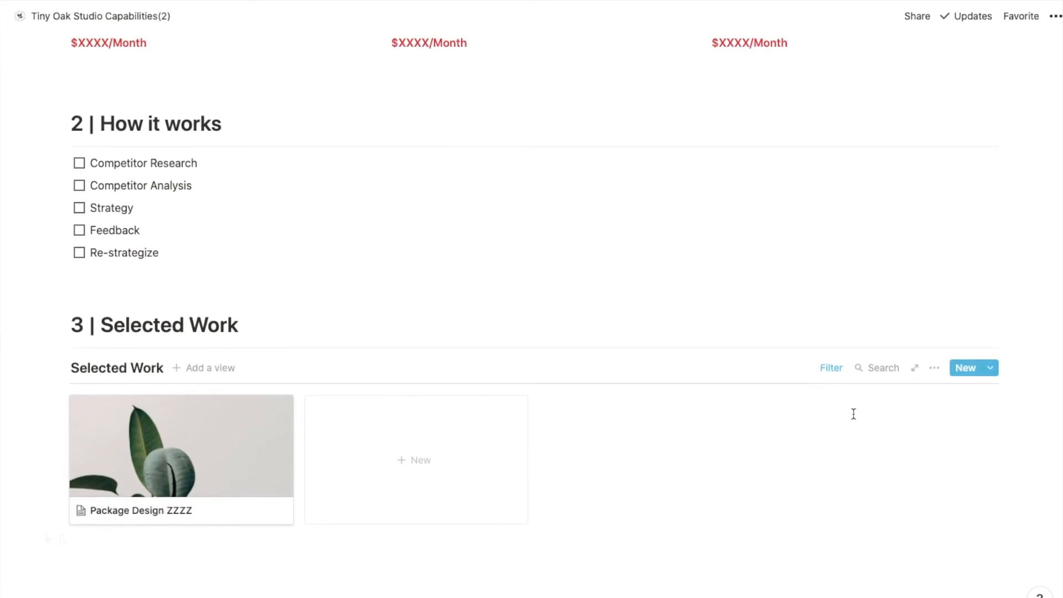
scroll(370, 391, "down", 2)
left_click(254, 372)
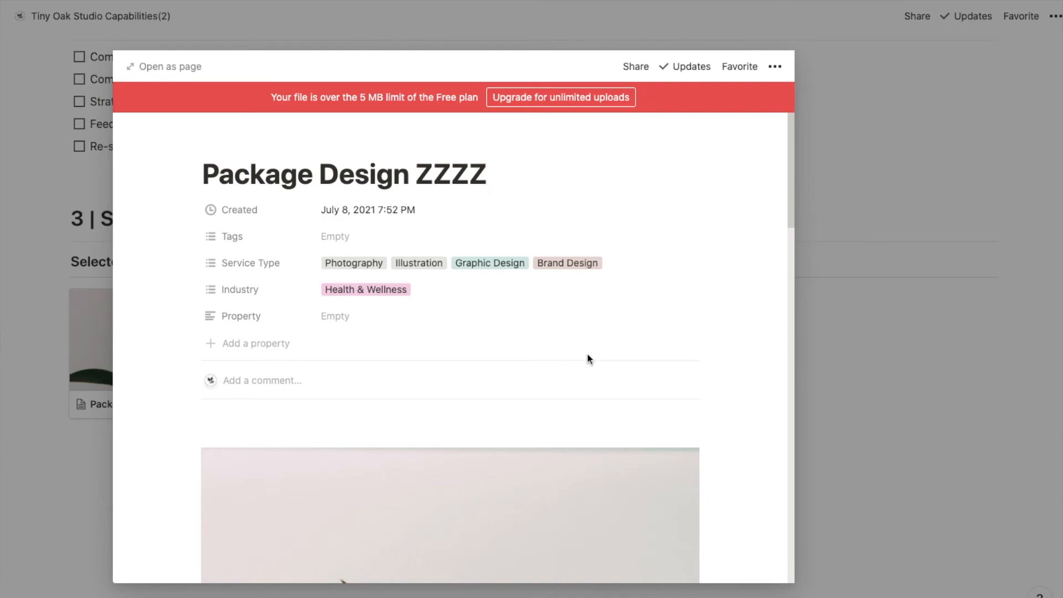
left_click(840, 368)
scroll(387, 476, "up", 9)
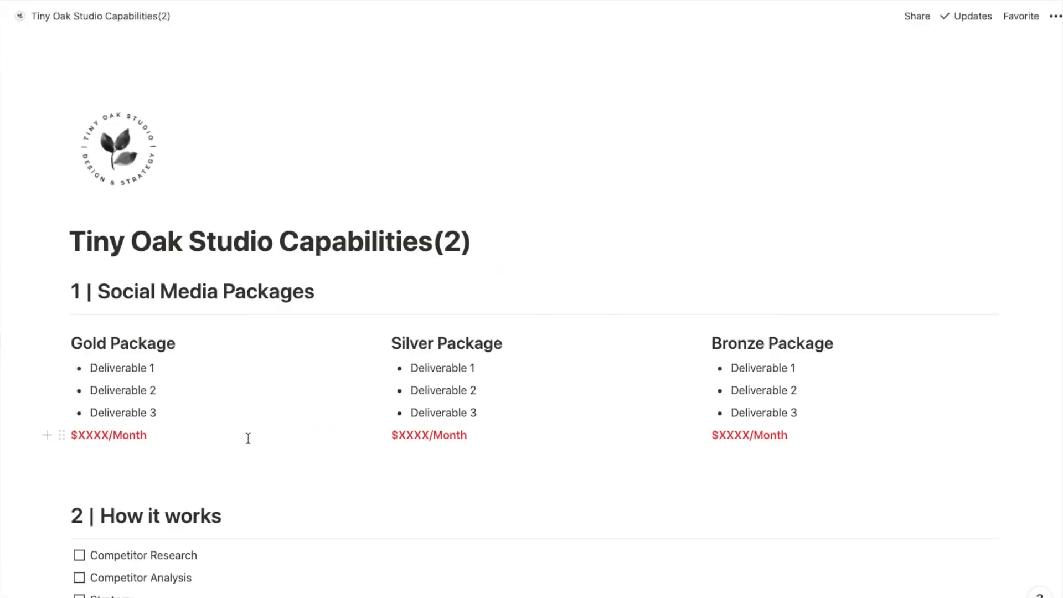
Add a large heading reading "4 | In the Studio" below the Selected Work gallery, with a blank line above it.
scroll(258, 376, "down", 9)
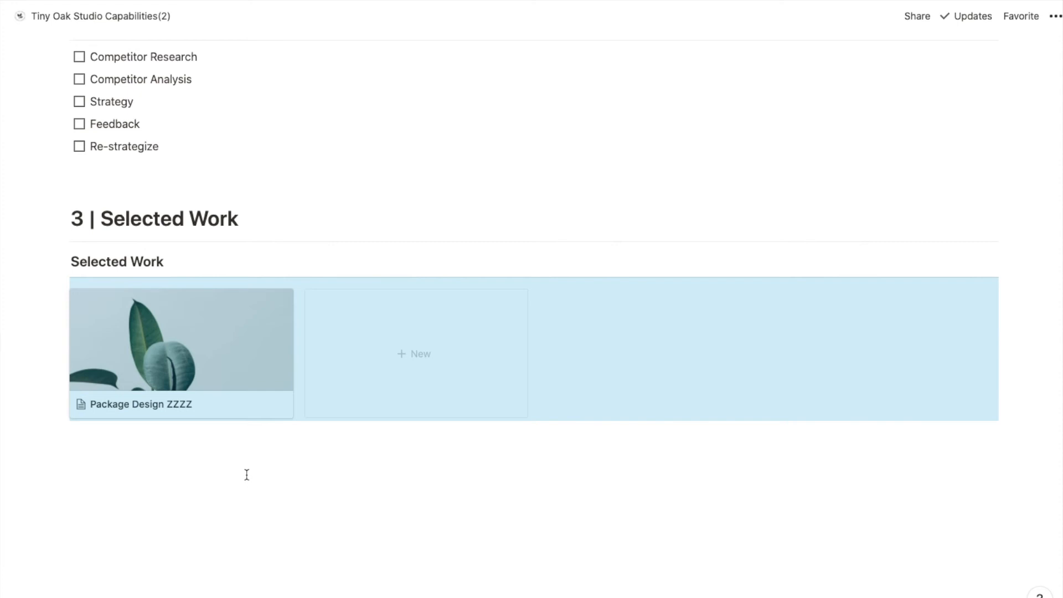
left_click(273, 427)
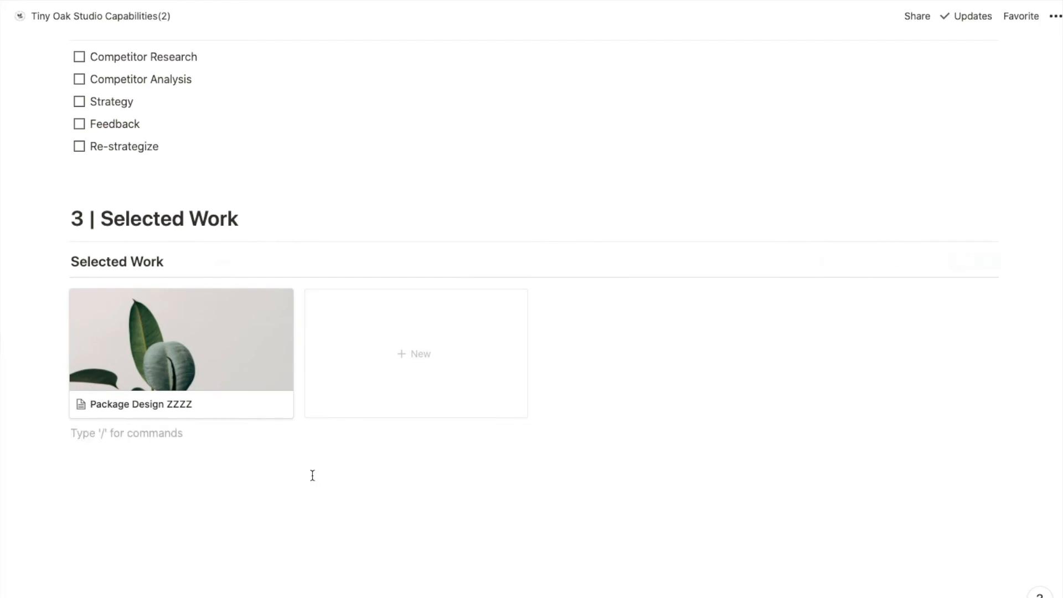
key("Return")
type("#")
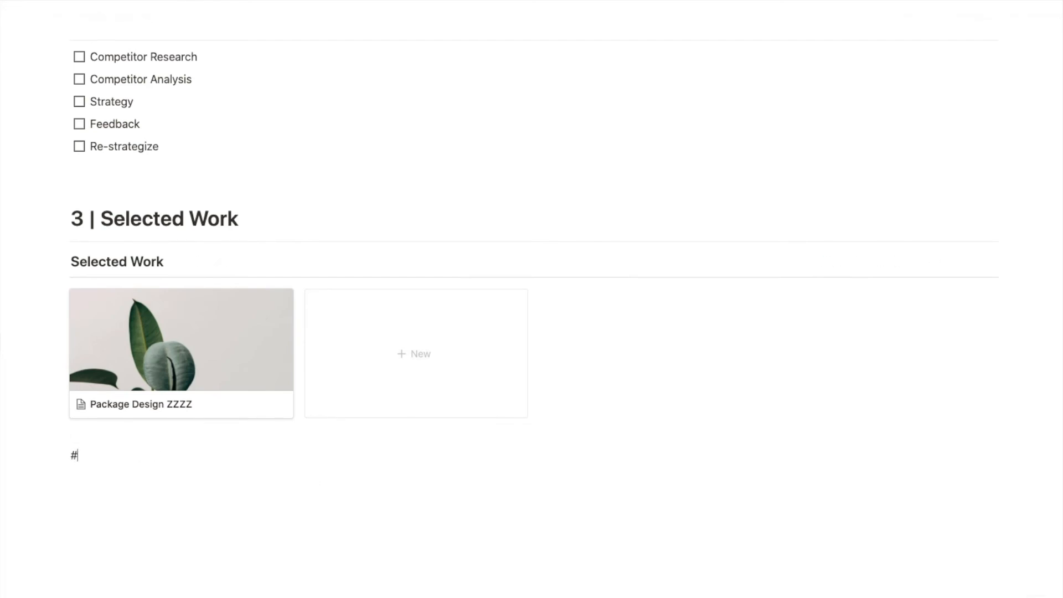
type(" 4 | In the s")
key("BackSpace")
type("Stud")
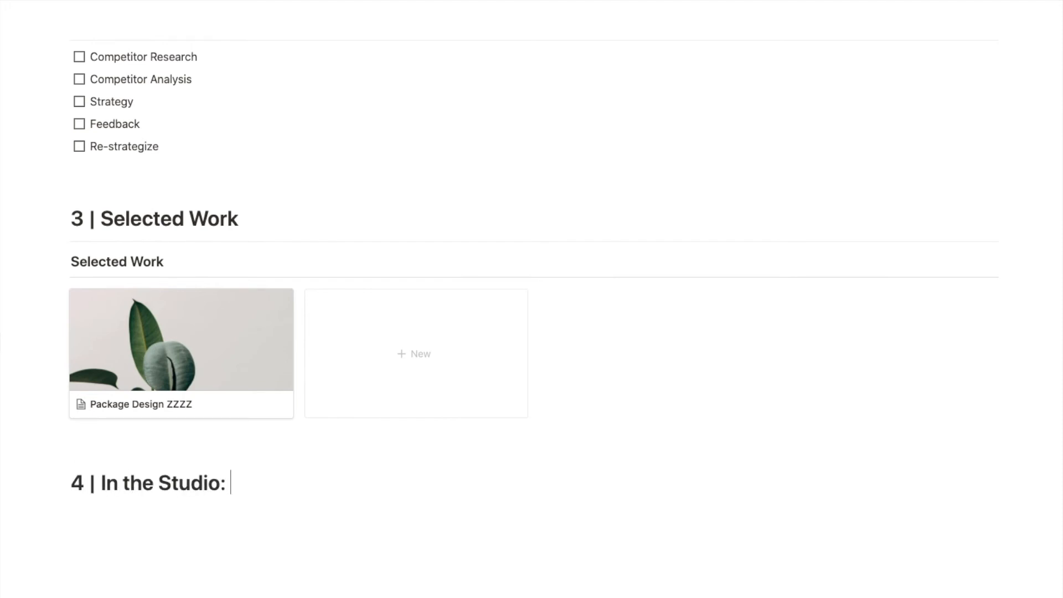
type("io")
key("Return")
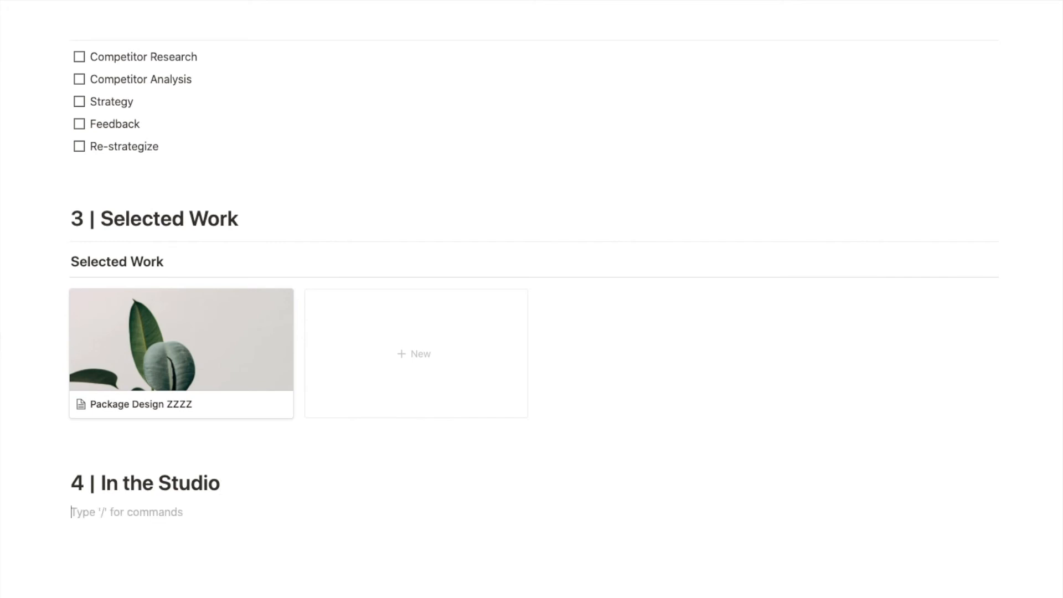
Insert the palm-shadow photo from the Finder Images folder under the "4 | In the Studio" heading.
scroll(137, 453, "down", 3)
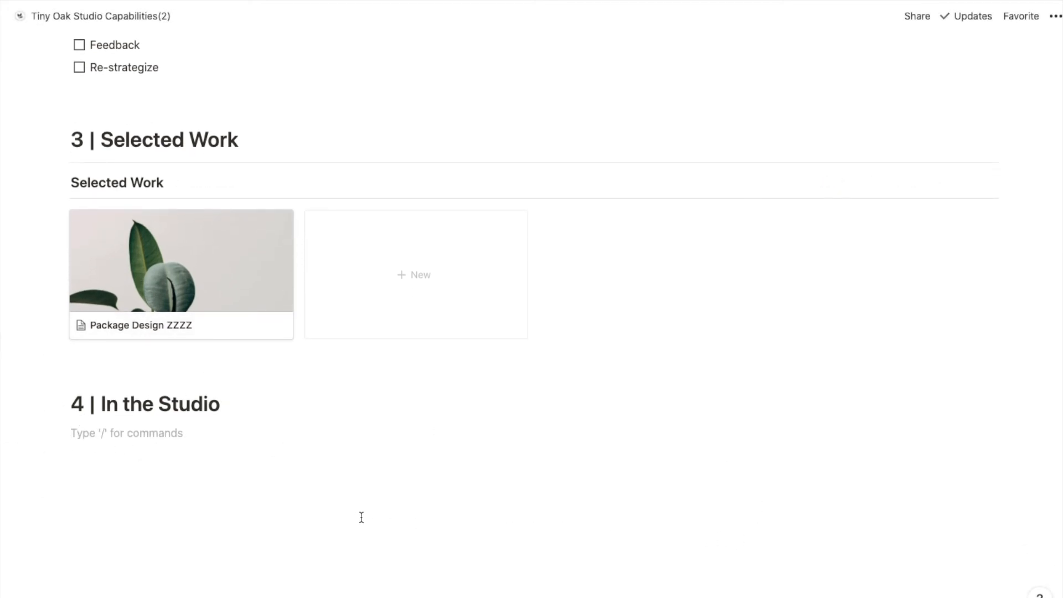
key("super+Tab")
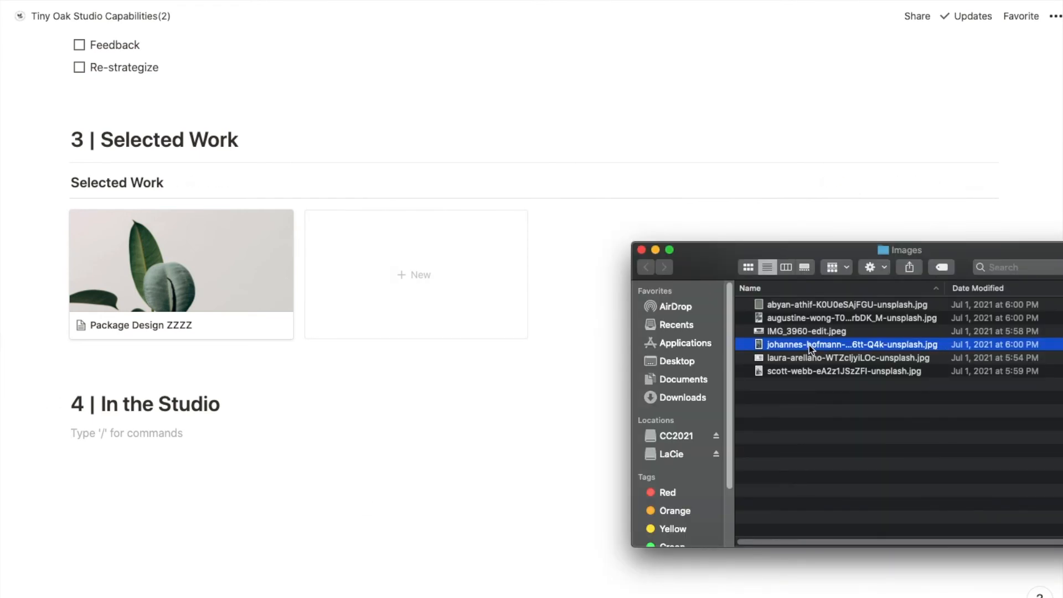
left_click(793, 330)
left_click_drag(782, 316, 354, 469)
scroll(197, 419, "down", 3)
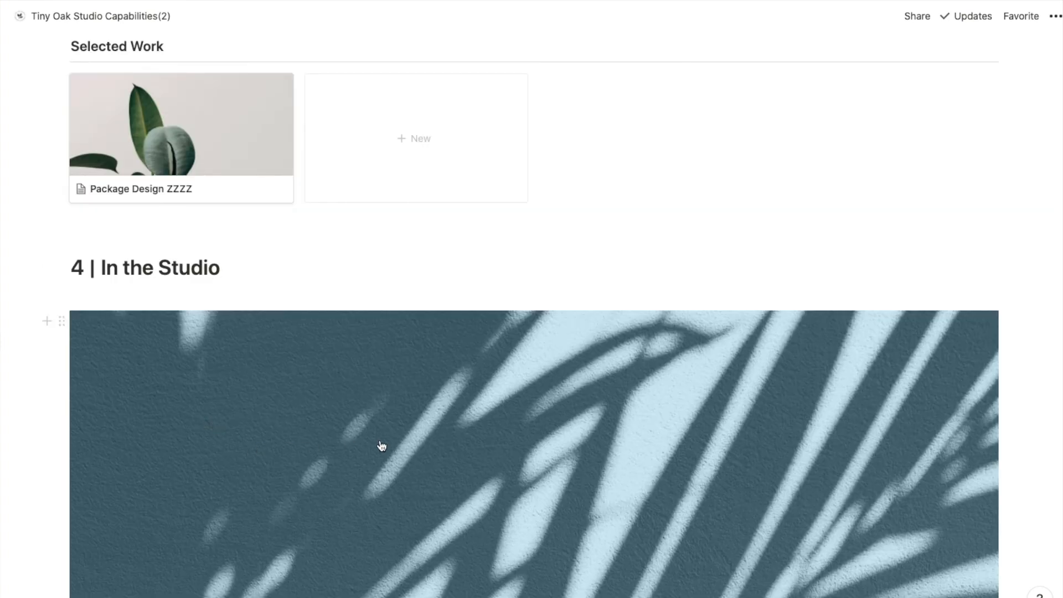
Shrink the palm-shadow photo from full page width to roughly a fifth of it.
scroll(377, 444, "down", 6)
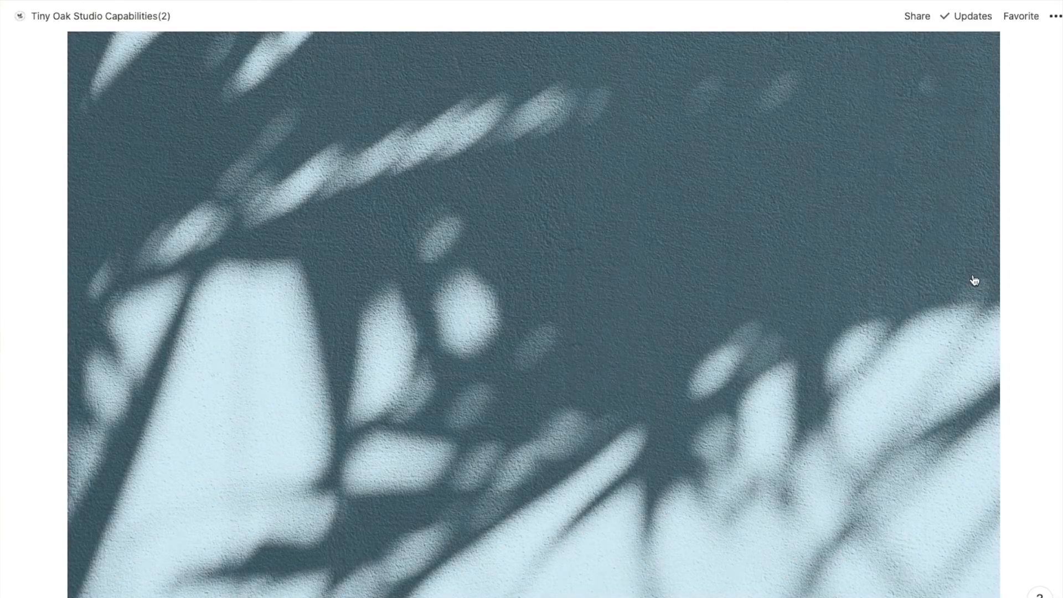
scroll(976, 266, "up", 5)
left_click_drag(992, 285, 549, 398)
scroll(277, 336, "down", 5)
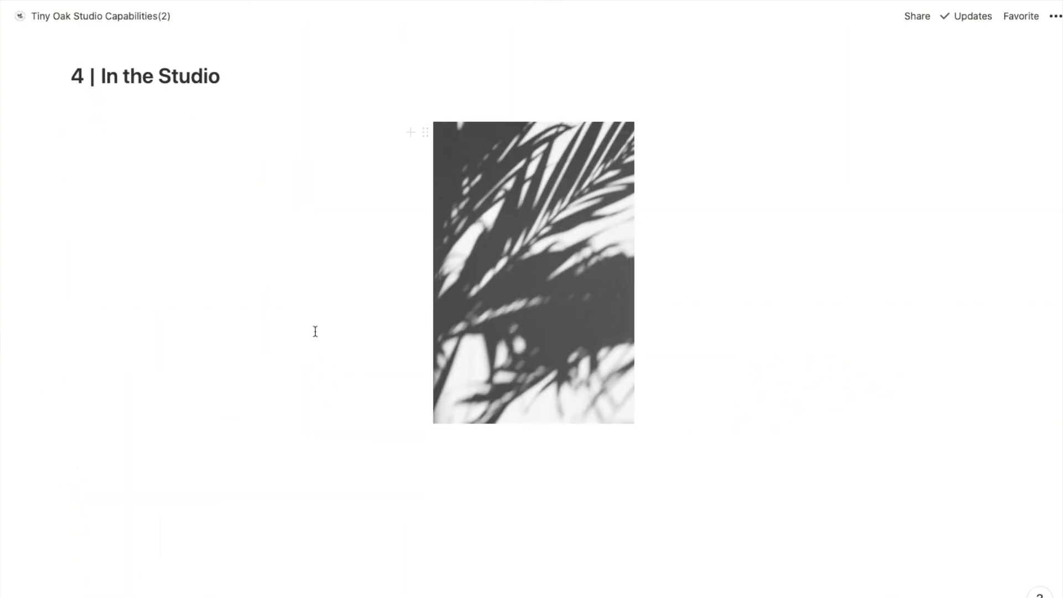
Turn on web sharing for the capabilities page so anyone with the link can view it.
scroll(355, 242, "up", 12)
scroll(284, 377, "down", 3)
scroll(284, 378, "down", 5)
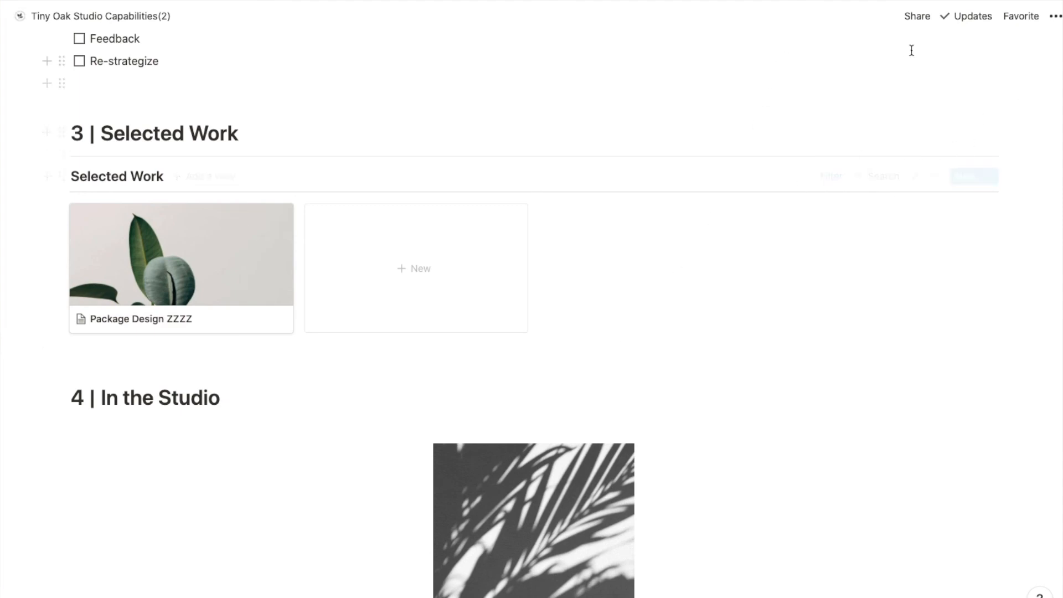
left_click(916, 16)
left_click(1004, 53)
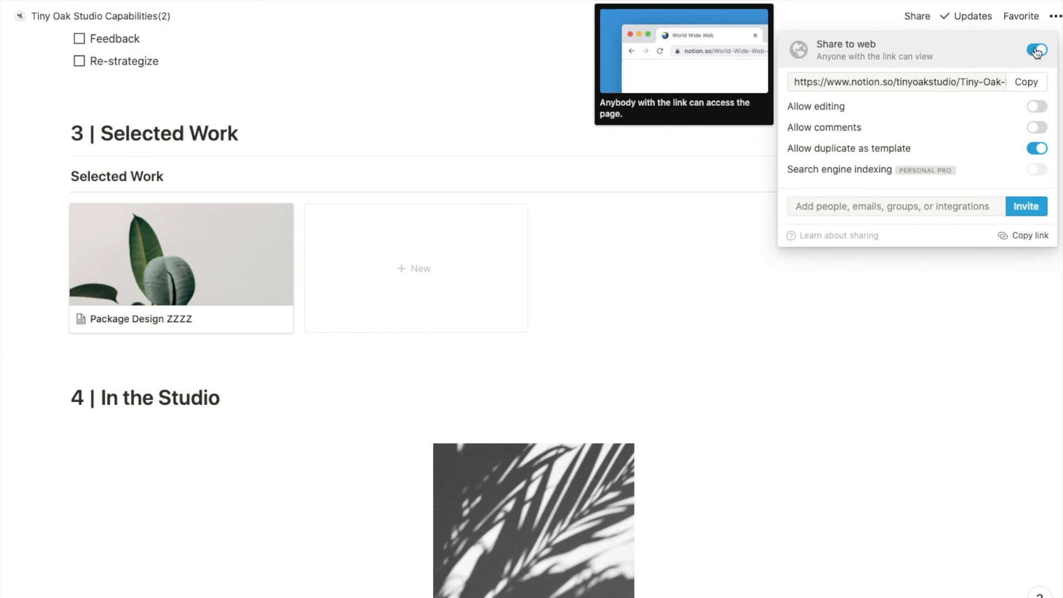
Disallow duplicating the shared page as a template and copy its public link.
mouse_move(897, 153)
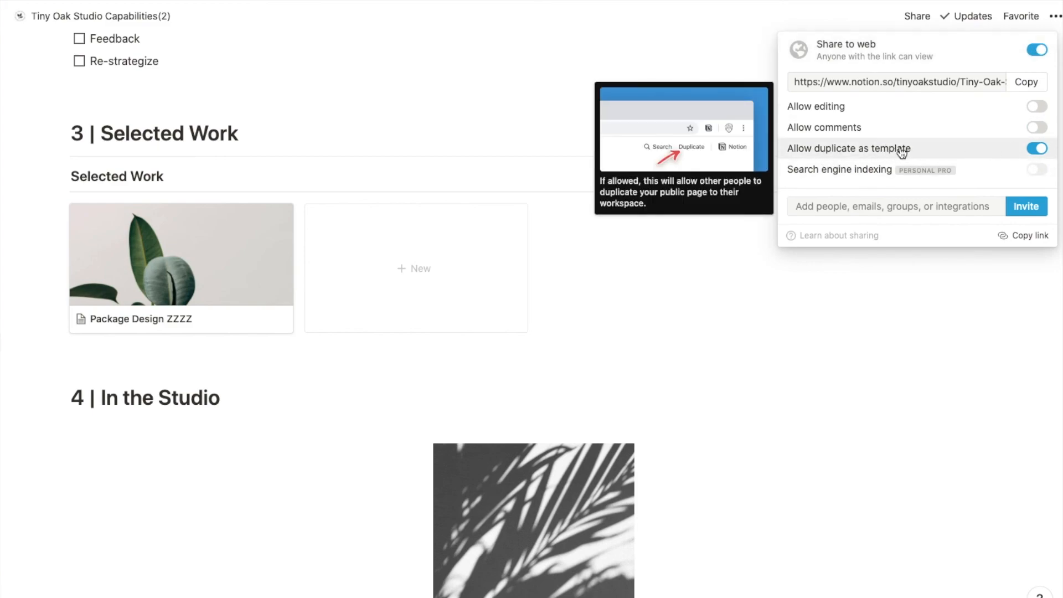
left_click(1035, 149)
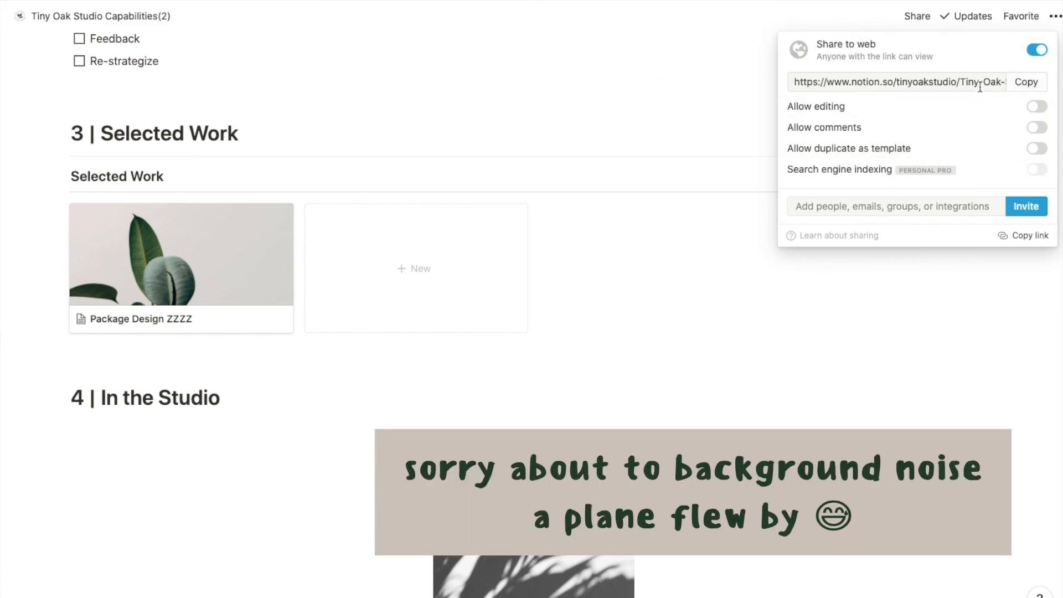
left_click(1041, 82)
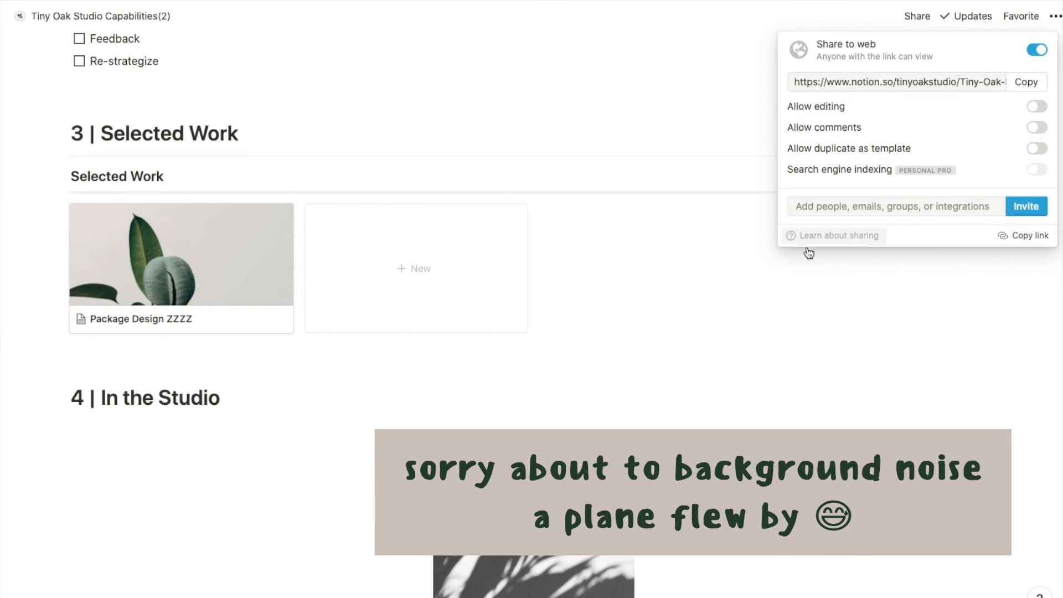